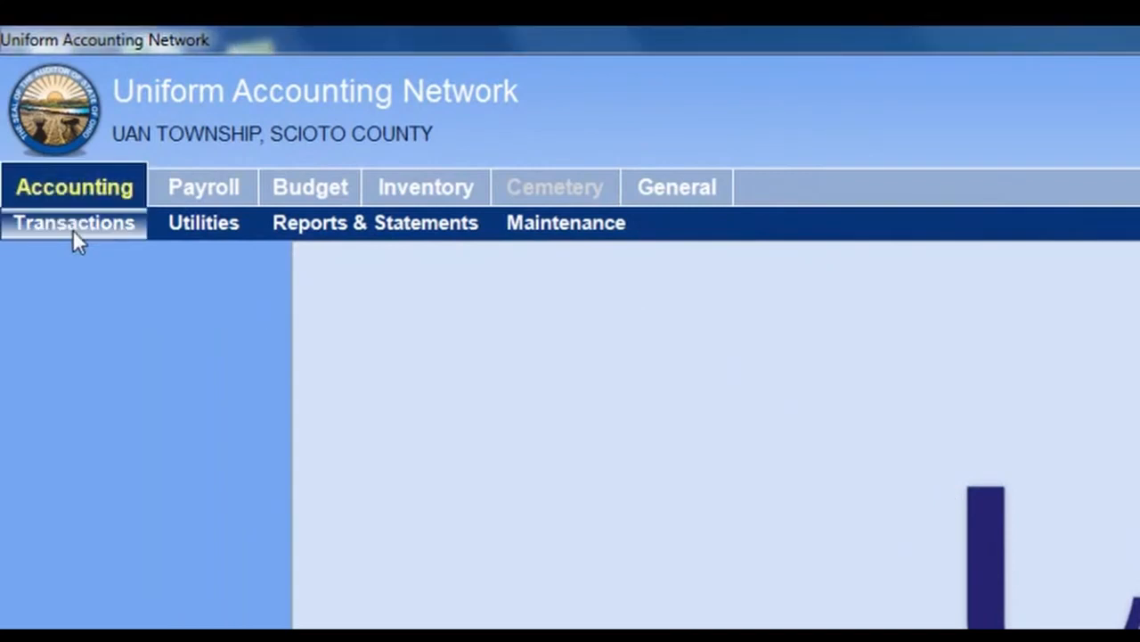
- Start a new investment transfer from the primary account to the MM3 money market account
{"action": "left_click", "coordinate": [72, 229]}
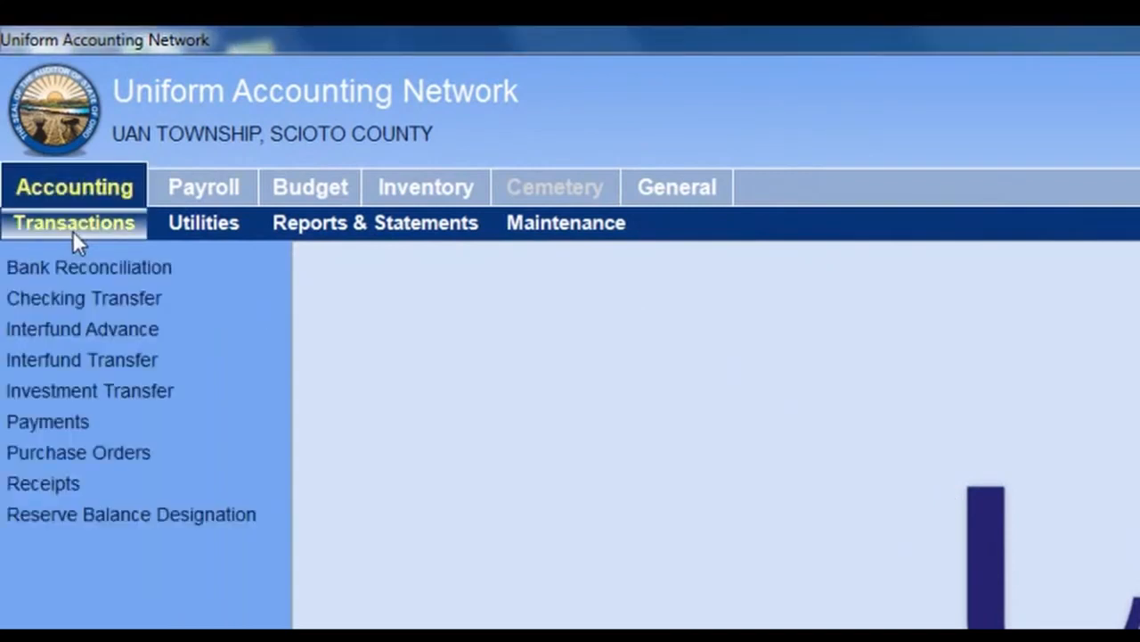
{"action": "left_click", "coordinate": [117, 390]}
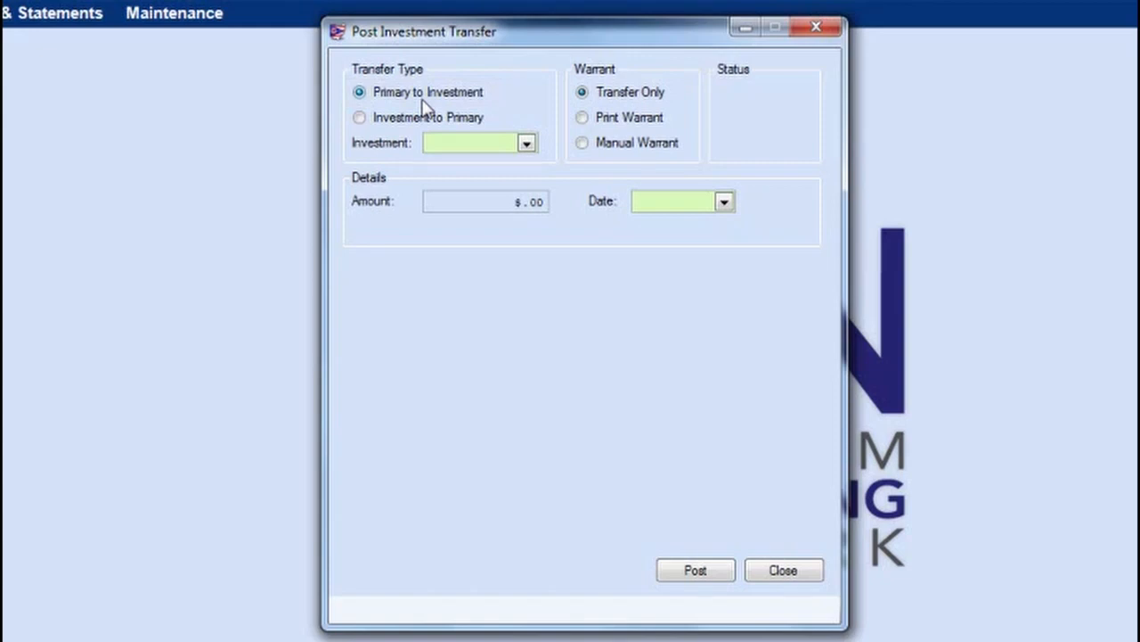
{"action": "left_click", "coordinate": [527, 145]}
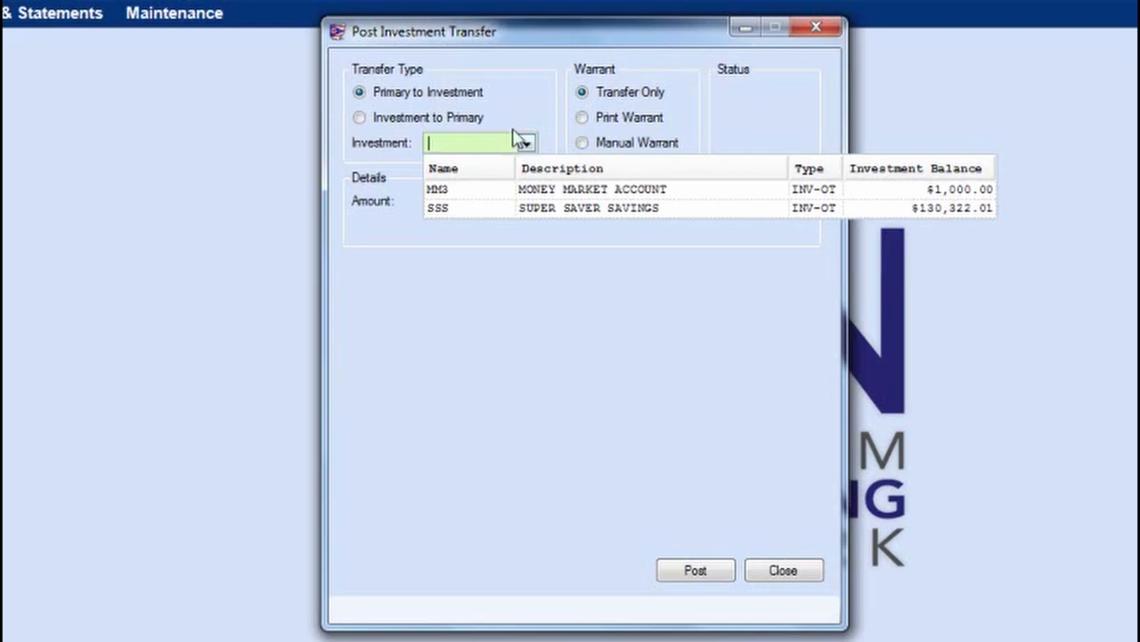
{"action": "left_click", "coordinate": [473, 198]}
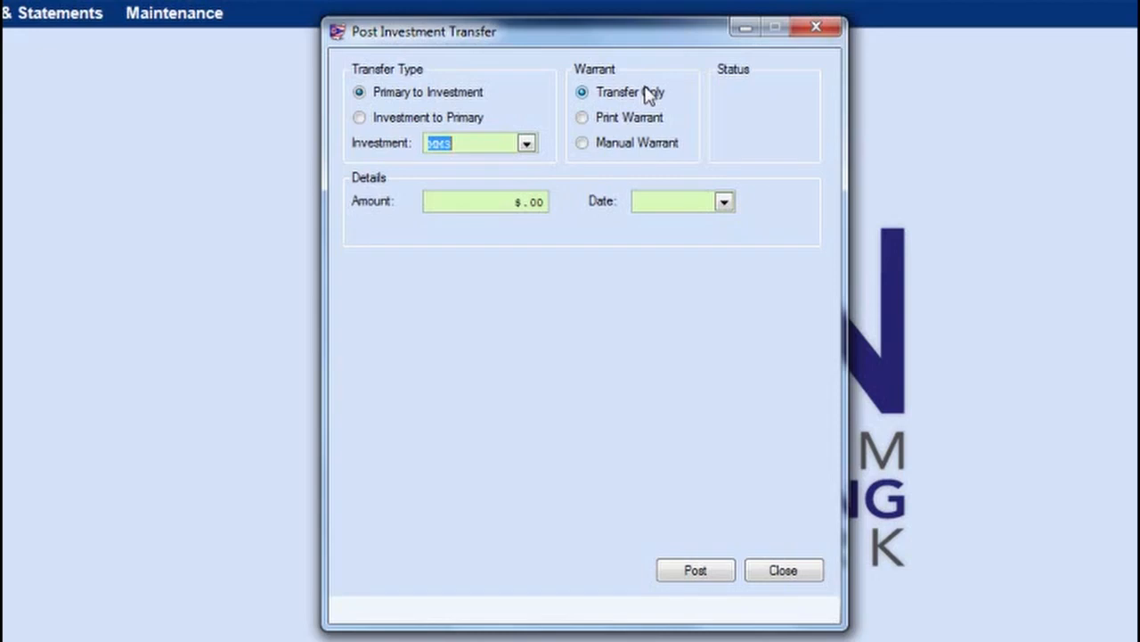
- Set the transfer amount to $1.00 and the date to 04/25/2013
{"action": "left_click", "coordinate": [499, 204]}
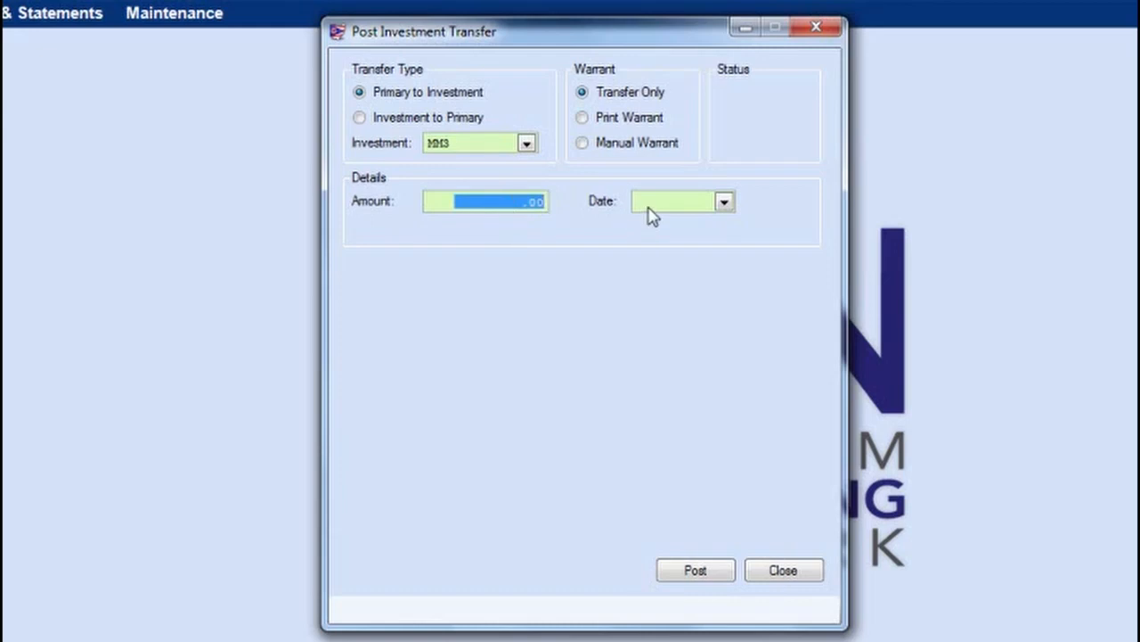
{"action": "type", "text": "1."}
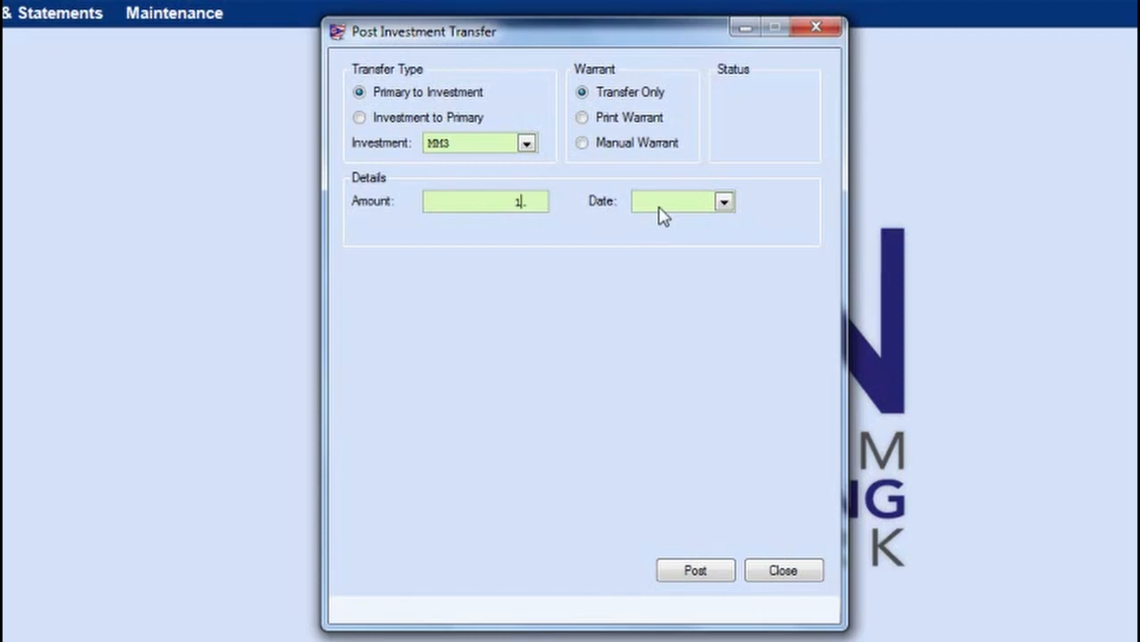
{"action": "left_click", "coordinate": [725, 203]}
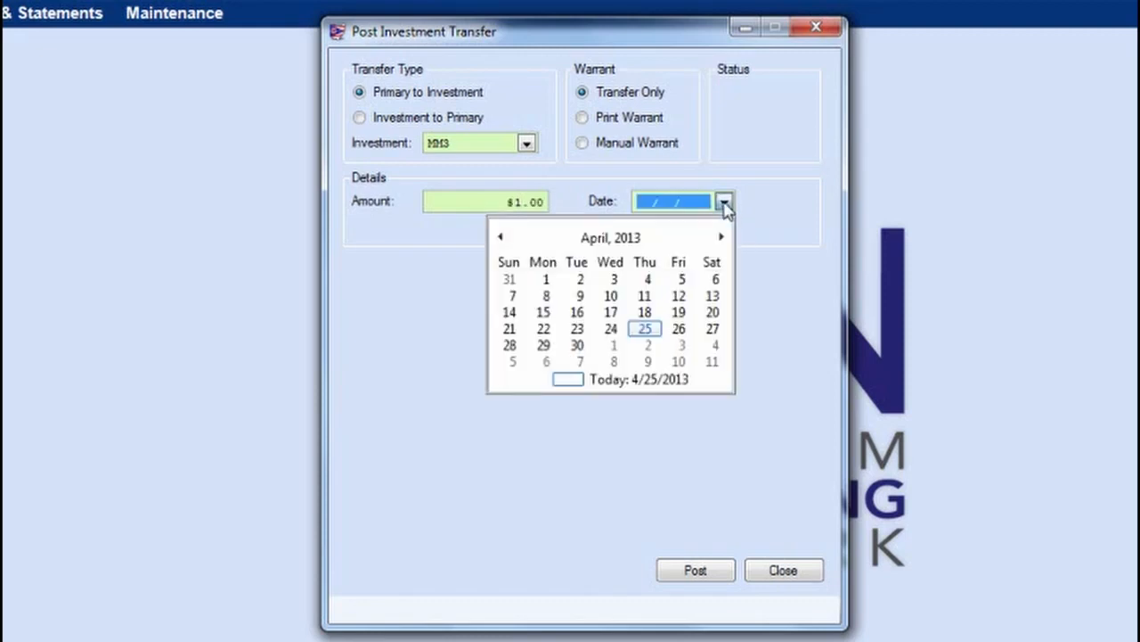
{"action": "left_click", "coordinate": [646, 329]}
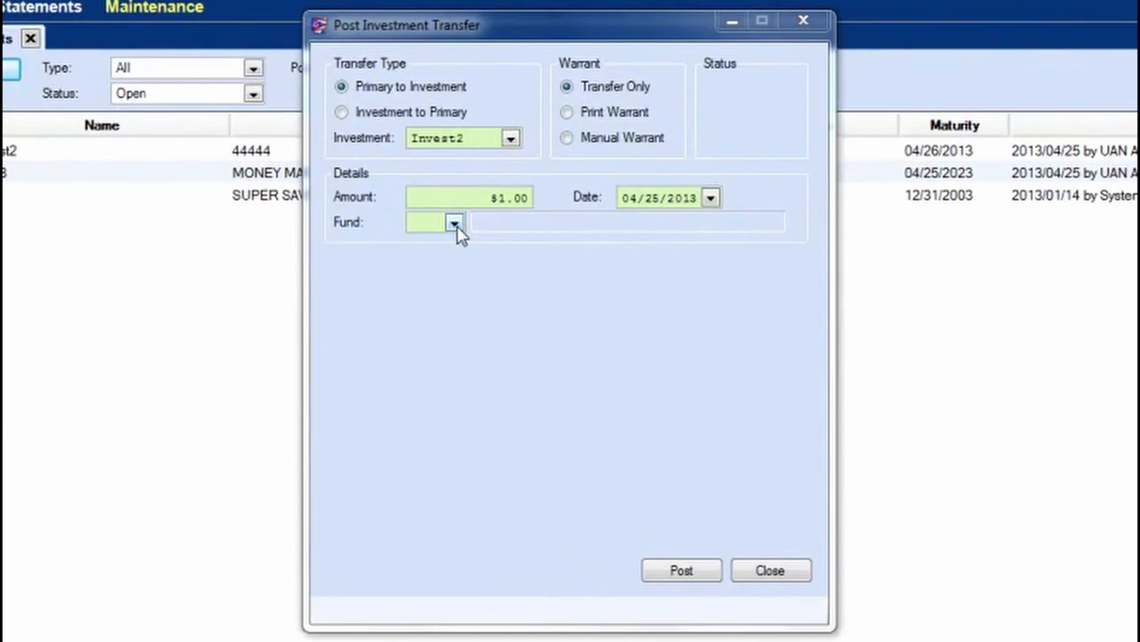
- Post the transfer and close the form without printing the investment transfer report
{"action": "left_click", "coordinate": [455, 223]}
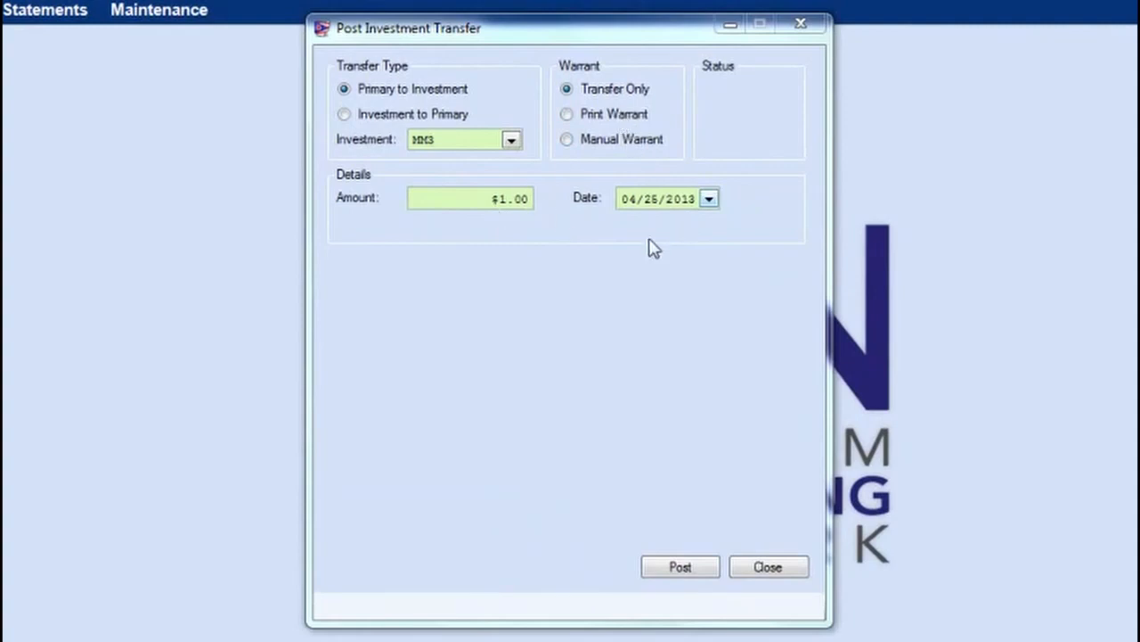
{"action": "left_click", "coordinate": [687, 571]}
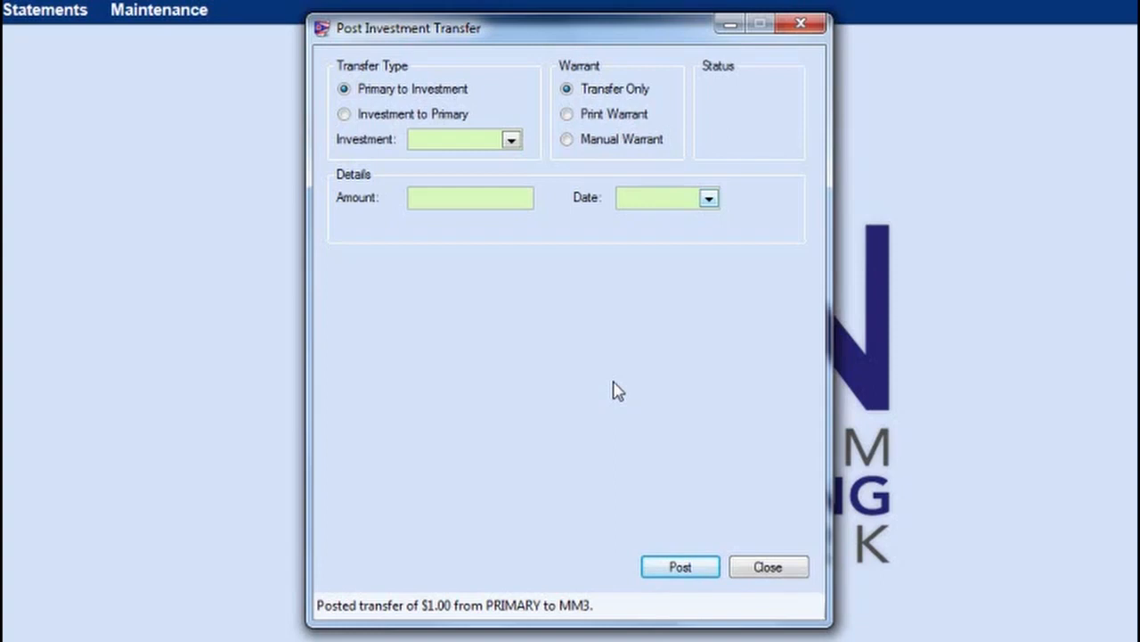
{"action": "left_click", "coordinate": [765, 565]}
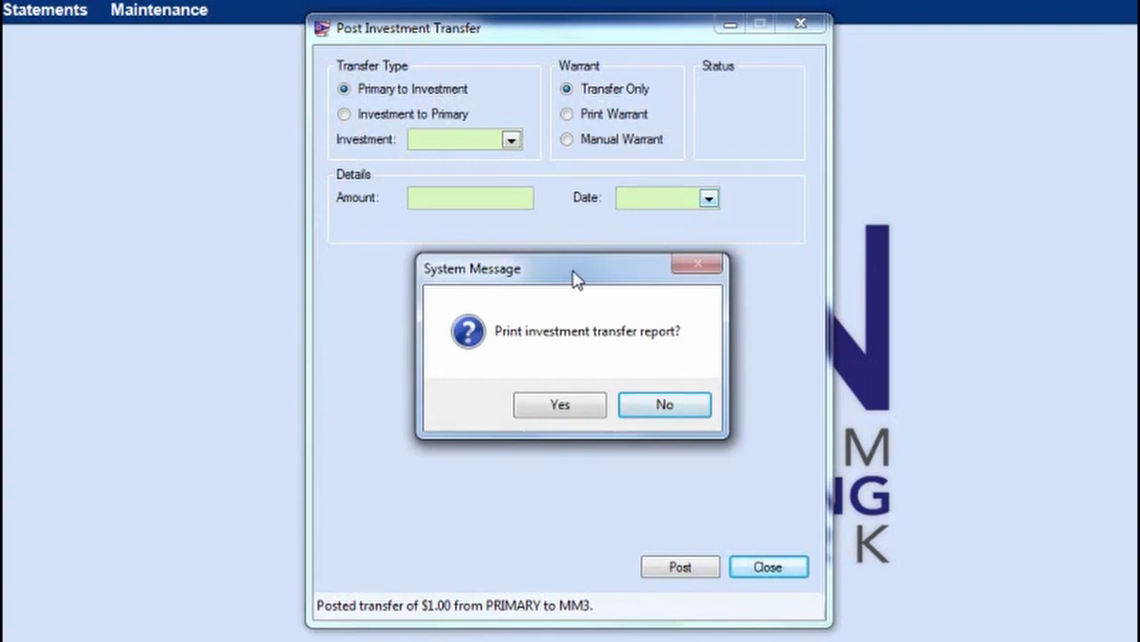
{"action": "left_click", "coordinate": [657, 408]}
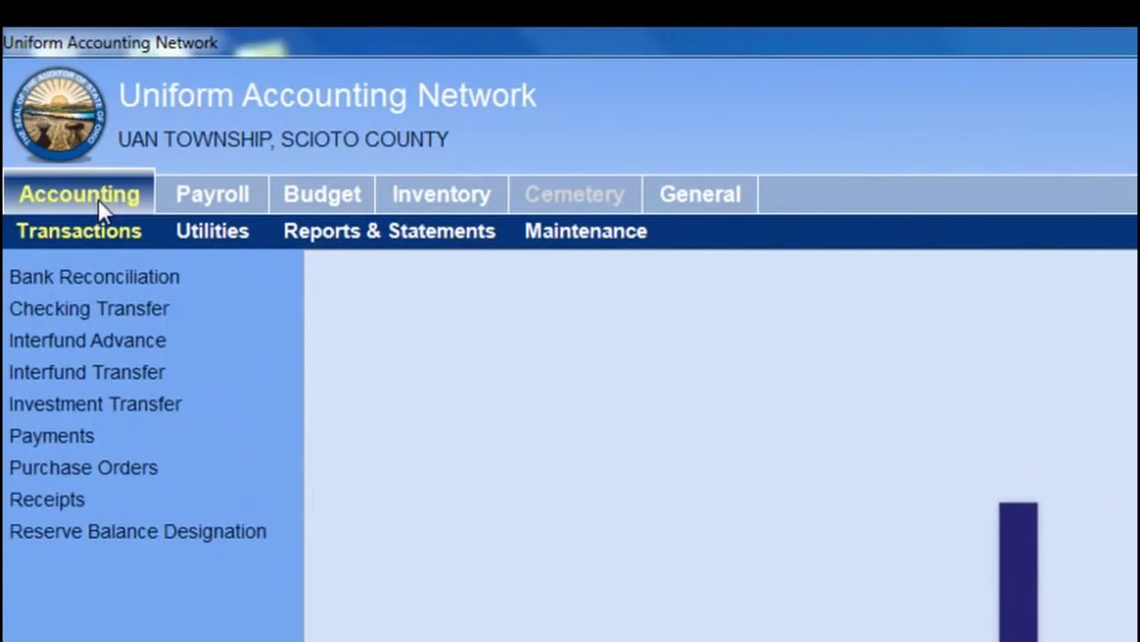
- Start another primary-to-investment transfer to MM3 and choose the Print Warrant option
{"action": "left_click", "coordinate": [61, 125]}
{"action": "left_click", "coordinate": [90, 230]}
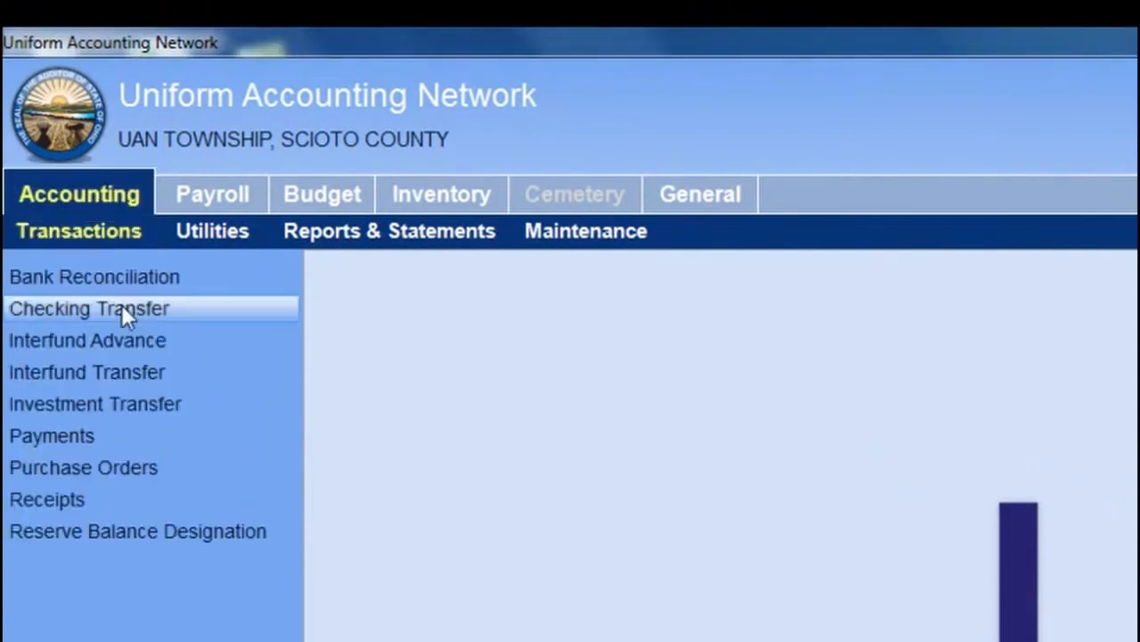
{"action": "left_click", "coordinate": [115, 408]}
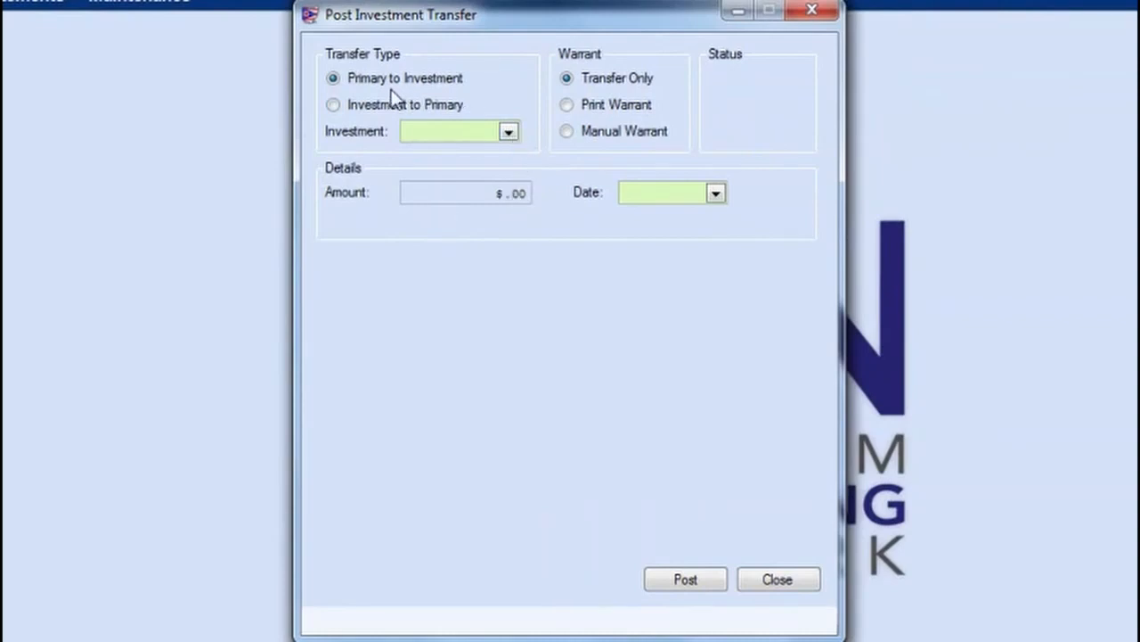
{"action": "left_click", "coordinate": [509, 133]}
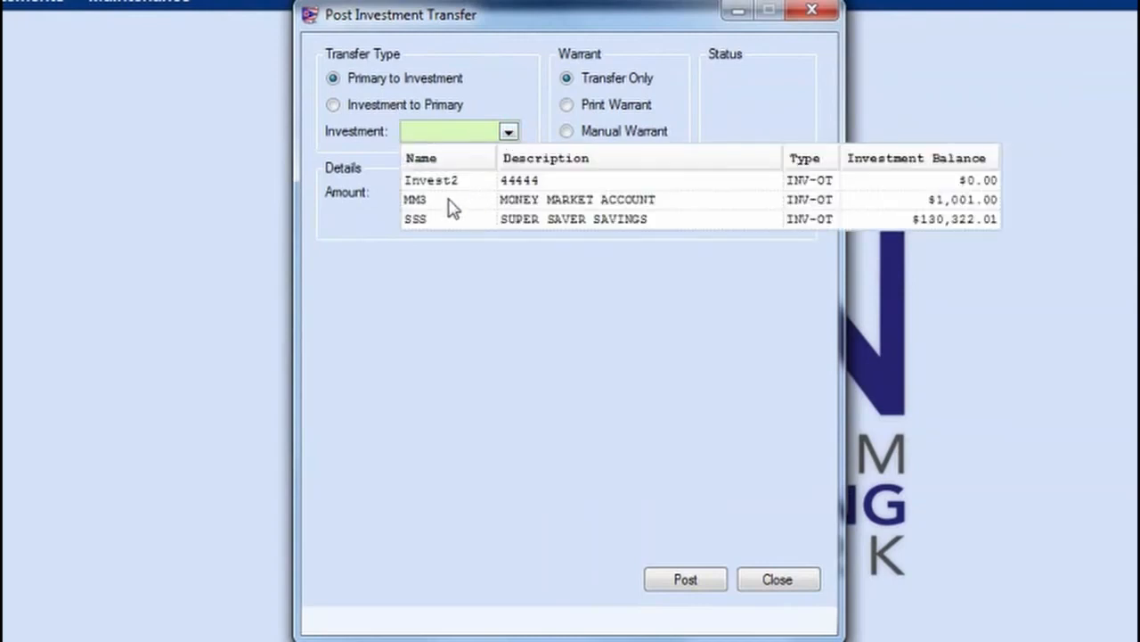
{"action": "left_click", "coordinate": [453, 203]}
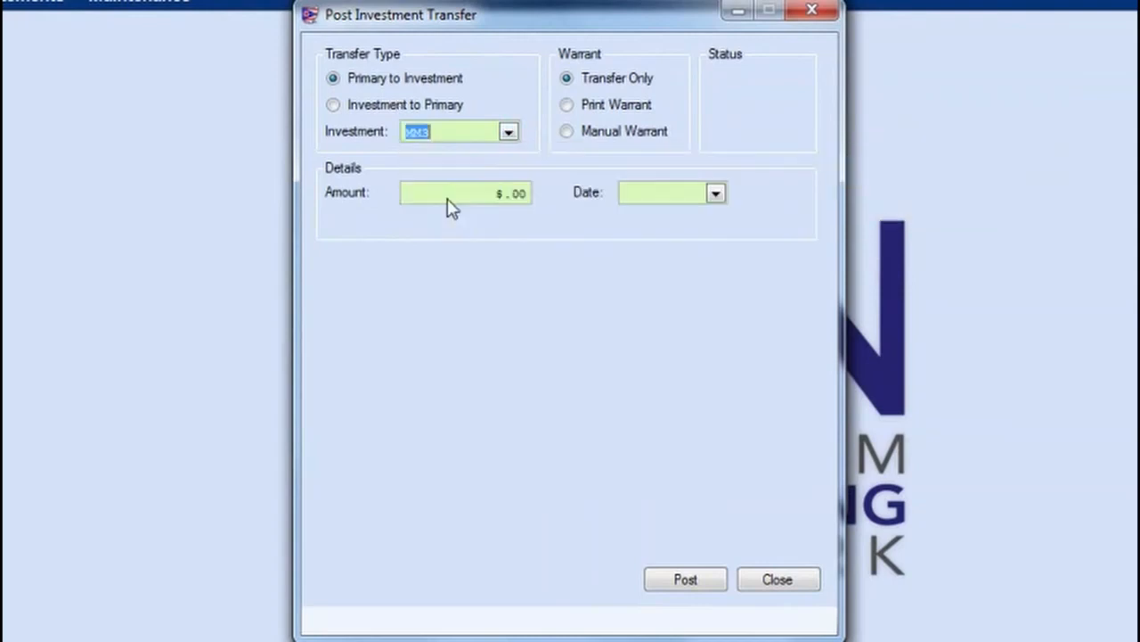
{"action": "left_click", "coordinate": [567, 106]}
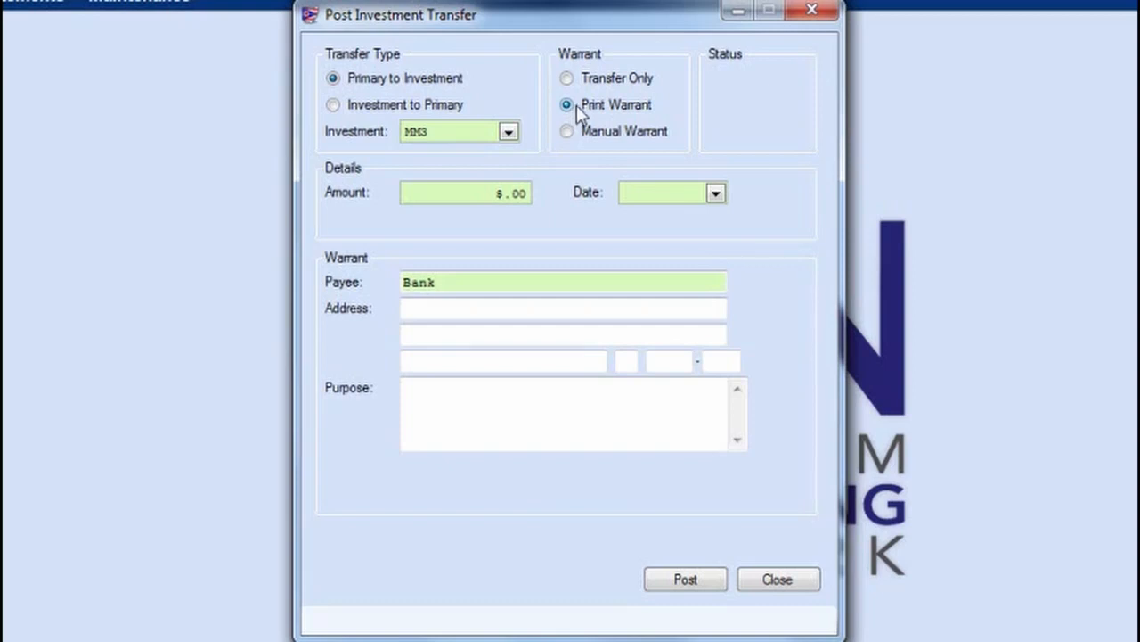
- Set the amount of the printed-warrant transfer to $1.00 and its date to 04/25/2013
{"action": "left_click", "coordinate": [497, 193]}
{"action": "type", "text": "1."}
{"action": "key", "text": "Tab"}
{"action": "left_click", "coordinate": [716, 194]}
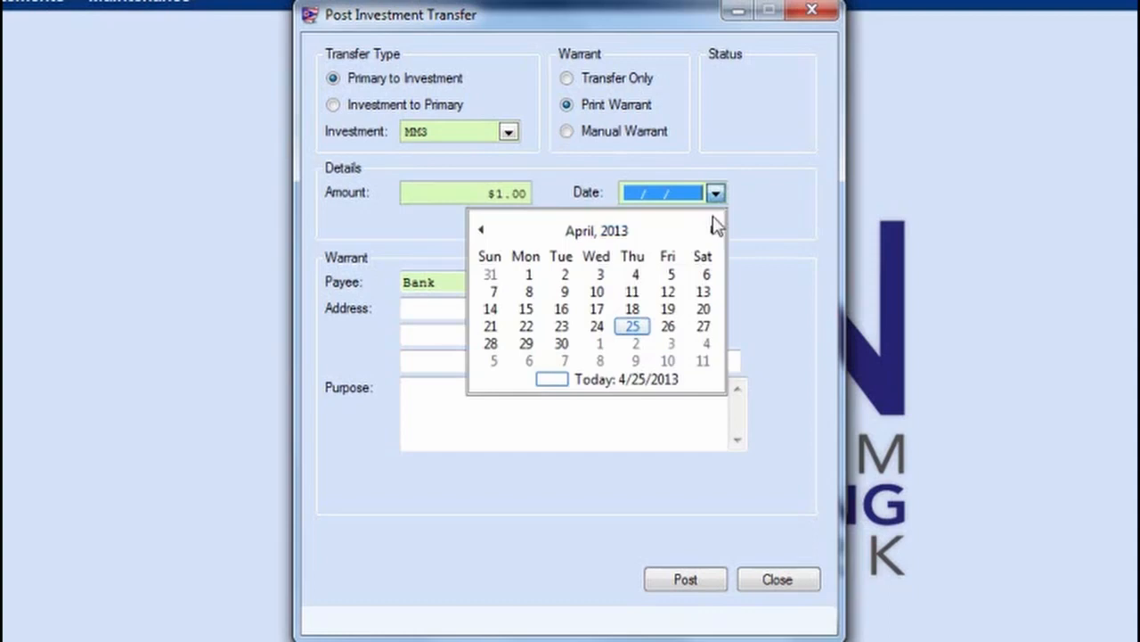
{"action": "left_click", "coordinate": [629, 323]}
- Enter "Forgot to post interest" as the warrant's purpose and keep the transfer form open
{"action": "left_click", "coordinate": [508, 403]}
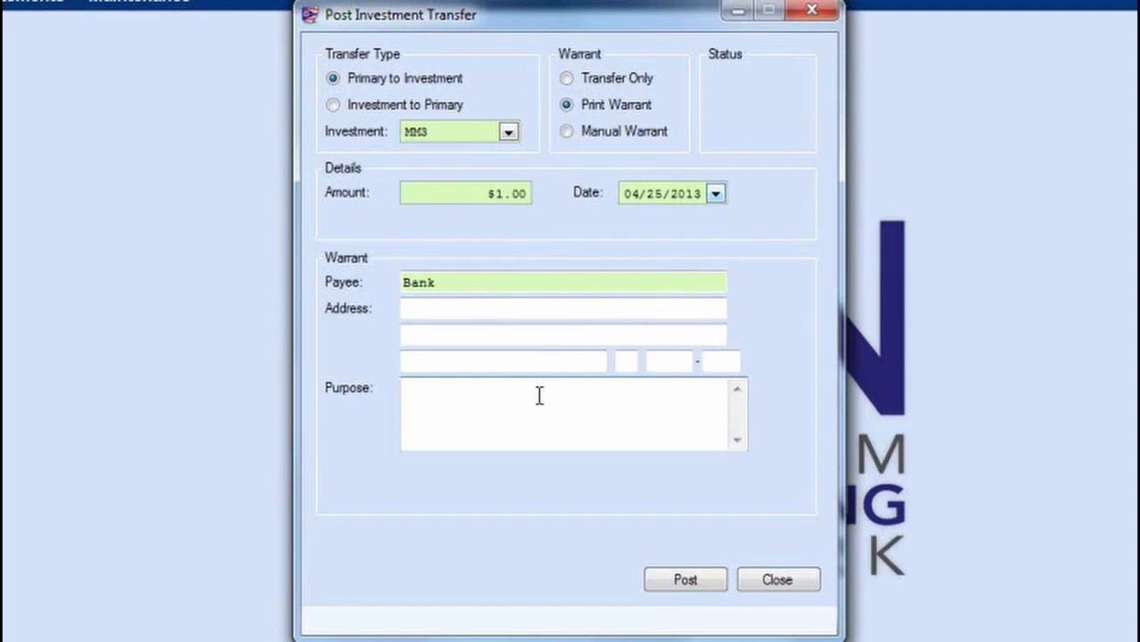
{"action": "type", "text": "Forgot to post intere"}
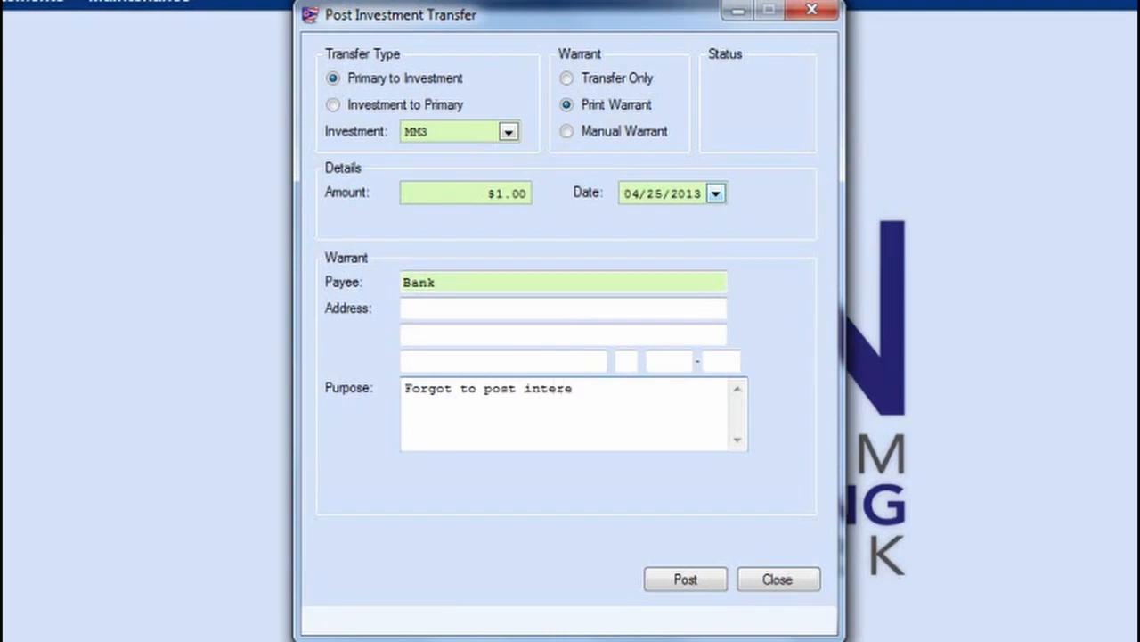
{"action": "type", "text": "st"}
{"action": "left_click", "coordinate": [800, 579]}
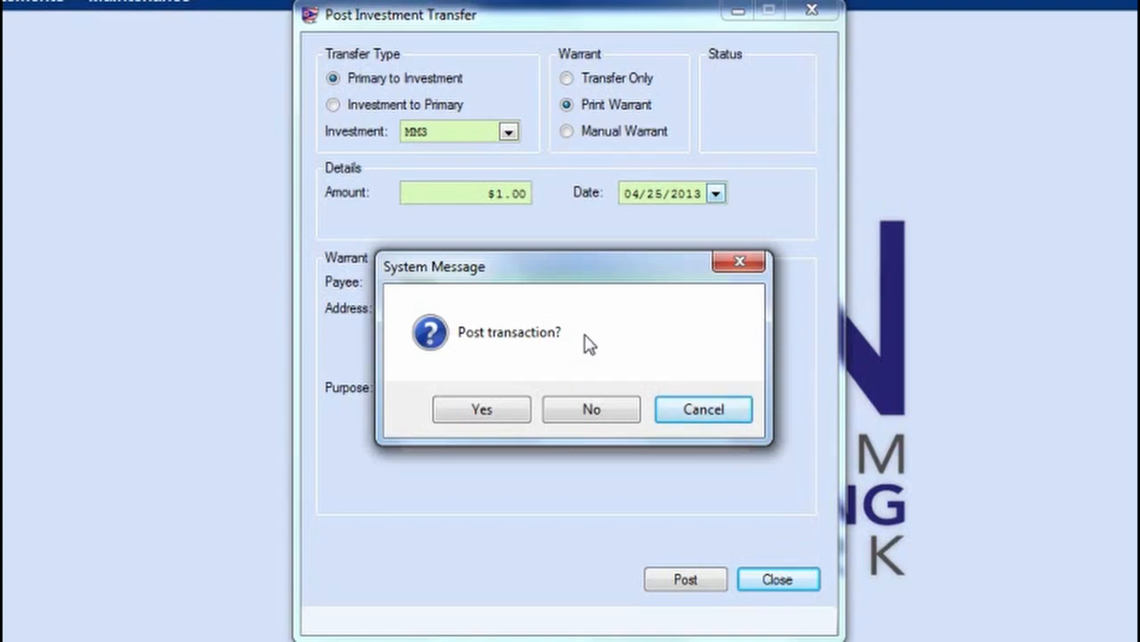
{"action": "left_click", "coordinate": [700, 412]}
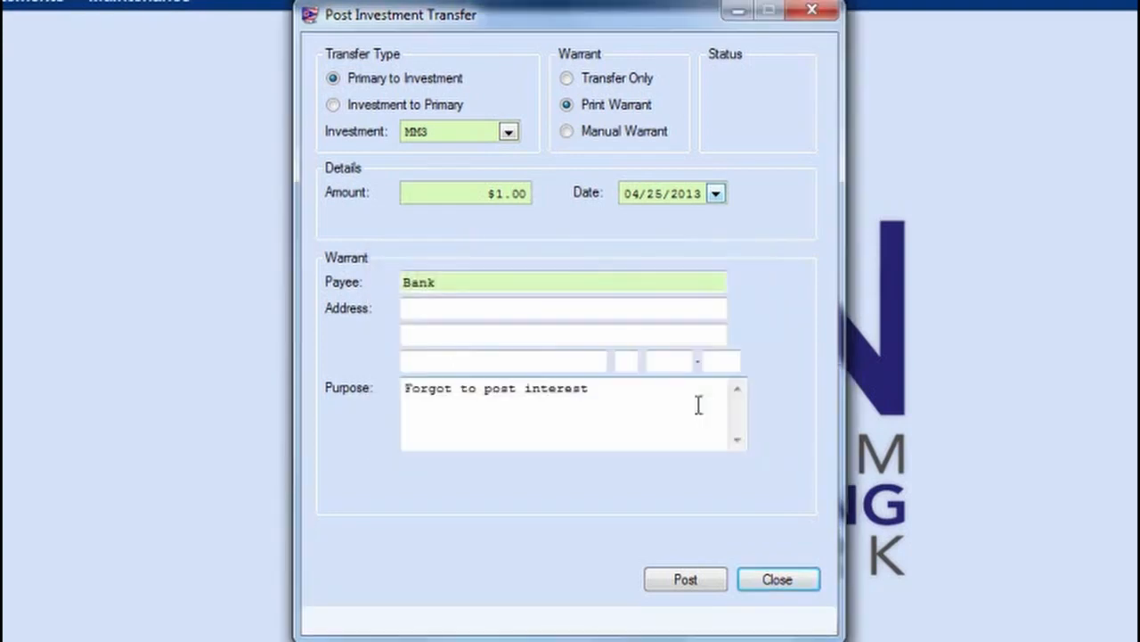
- Post the transfer with the proposed warrant number, print the warrant on the Dell Laser Printer 1720dn XL, and close the form
{"action": "left_click", "coordinate": [682, 581]}
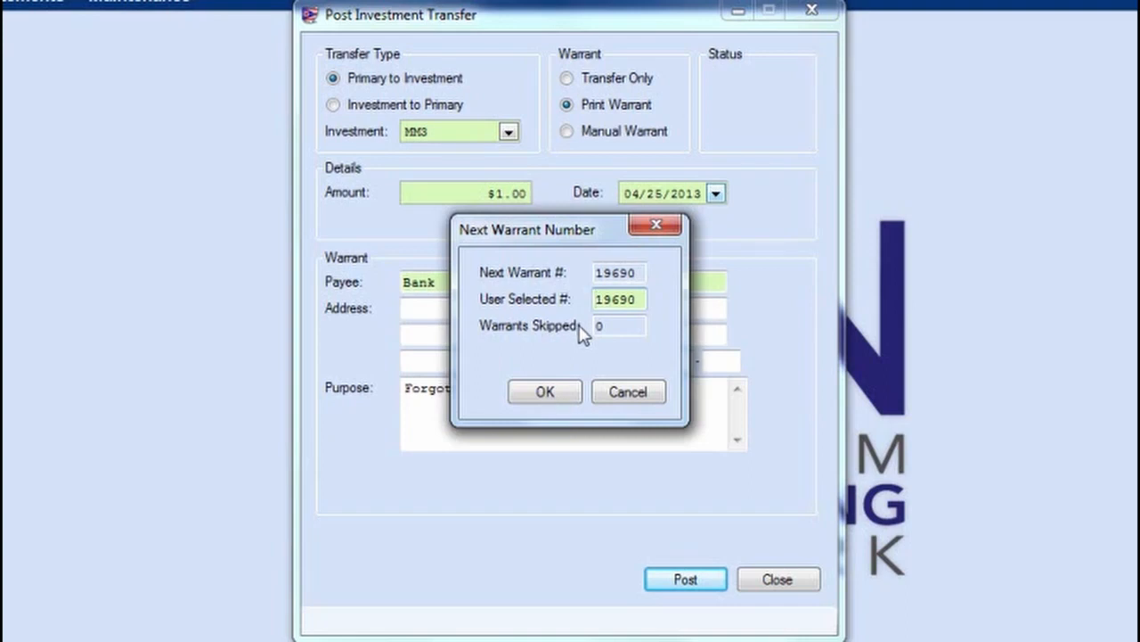
{"action": "left_click", "coordinate": [550, 391]}
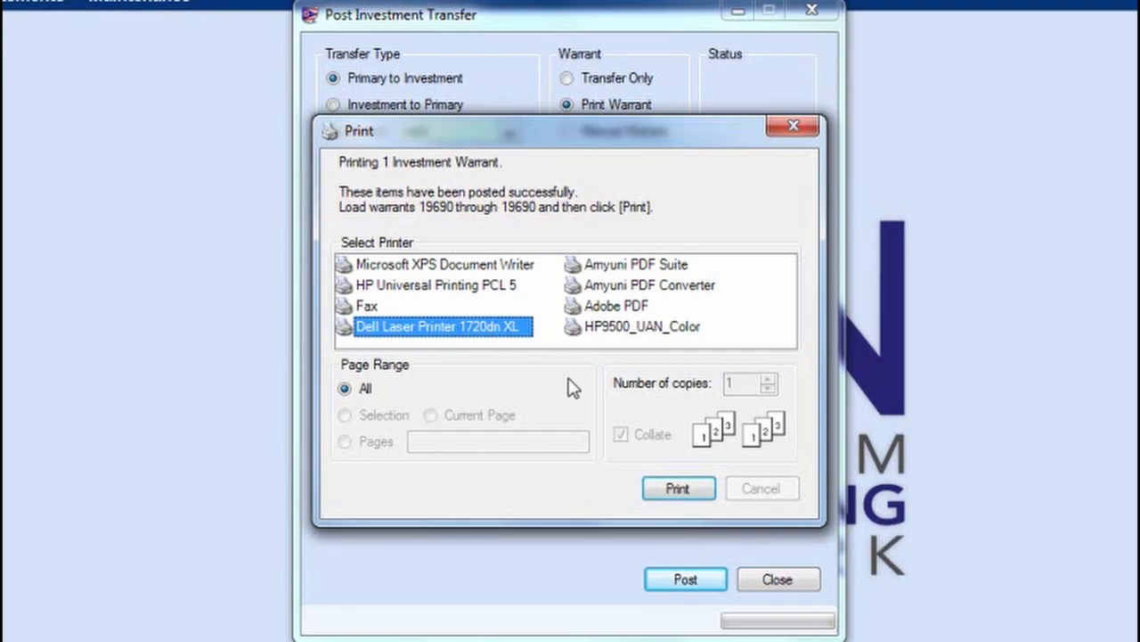
{"action": "left_click", "coordinate": [679, 490]}
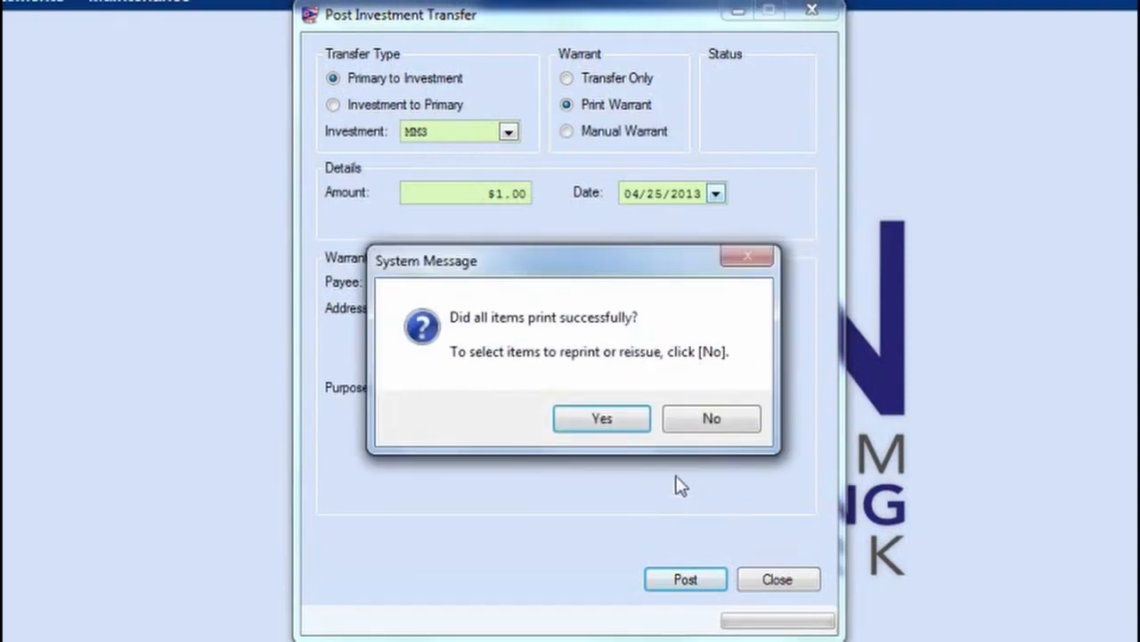
{"action": "left_click", "coordinate": [603, 418]}
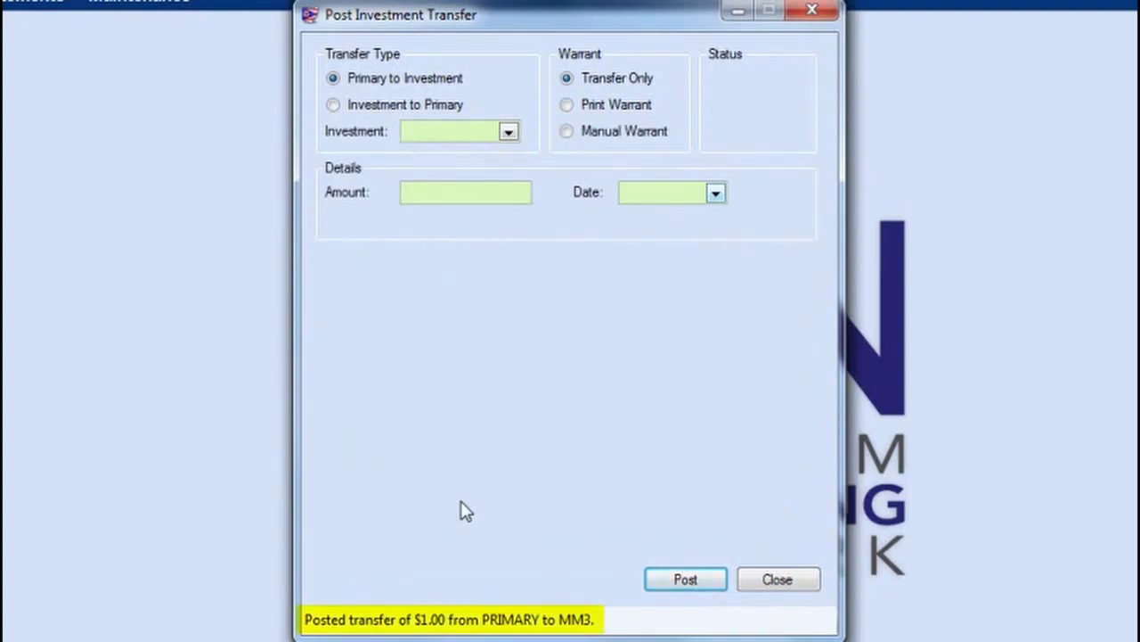
{"action": "left_click", "coordinate": [777, 580]}
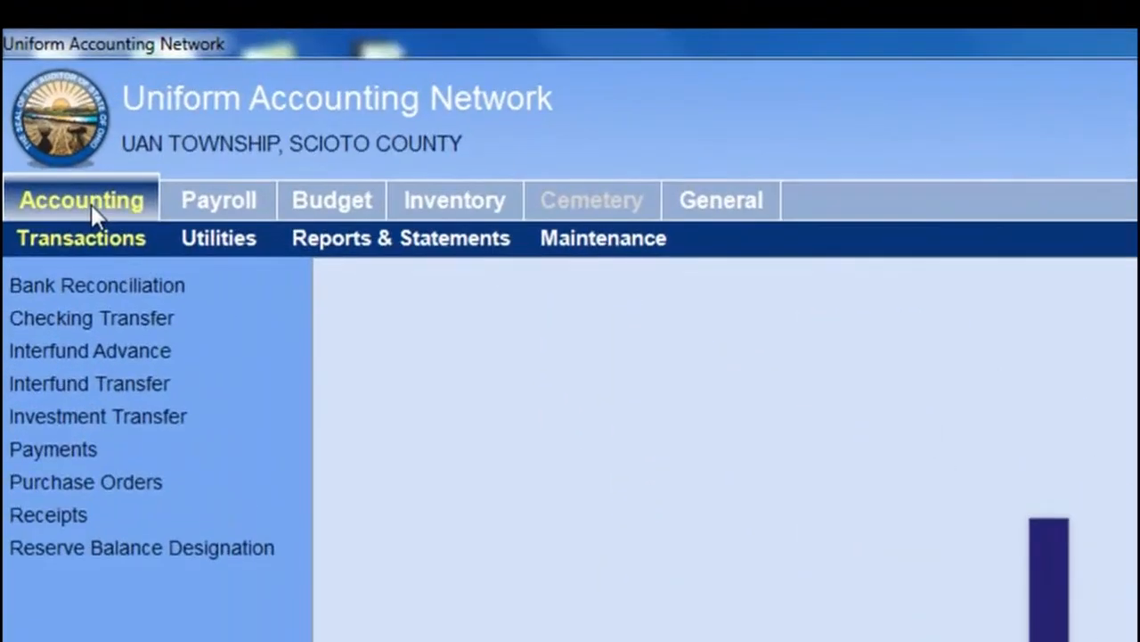
- Start a third primary-to-investment transfer to MM3 and choose the Manual Warrant option
{"action": "left_click", "coordinate": [47, 105]}
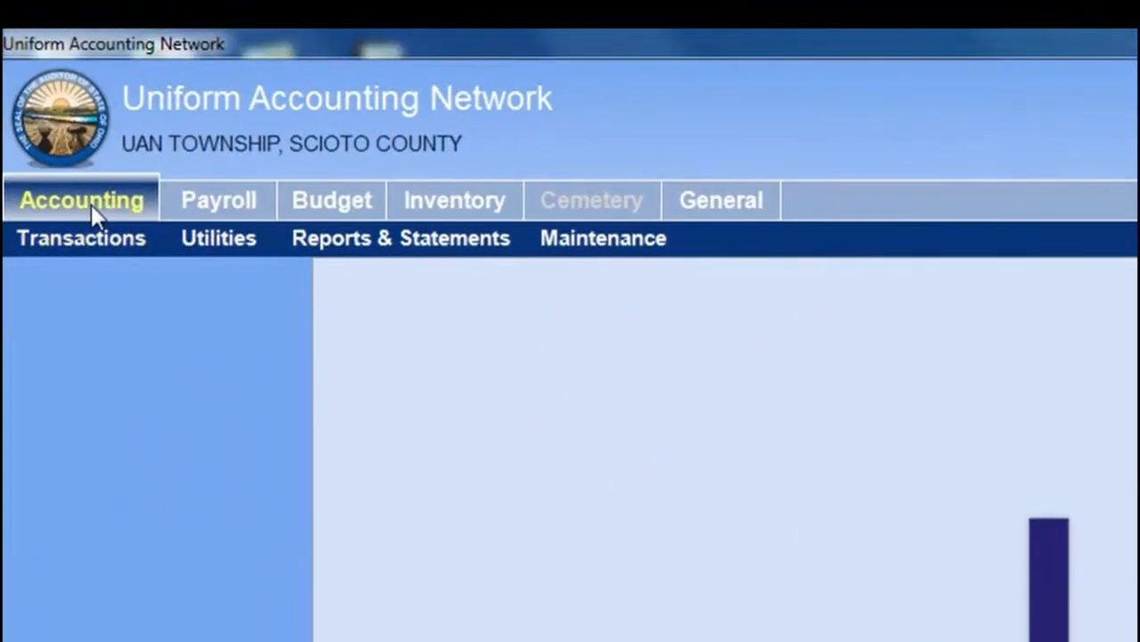
{"action": "left_click", "coordinate": [89, 236]}
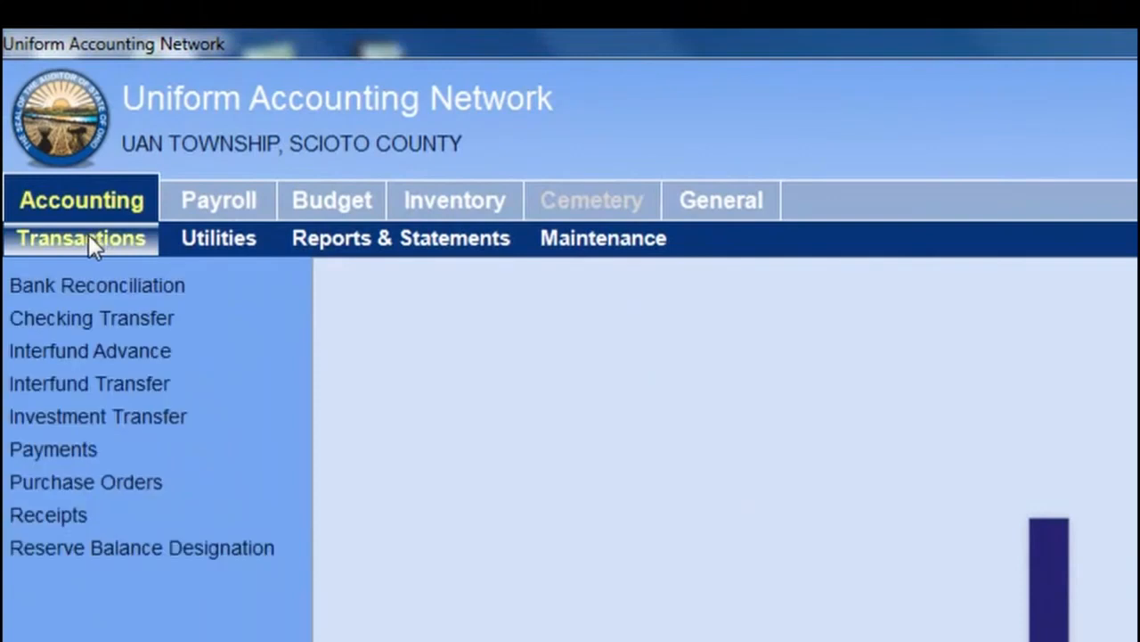
{"action": "left_click", "coordinate": [118, 417]}
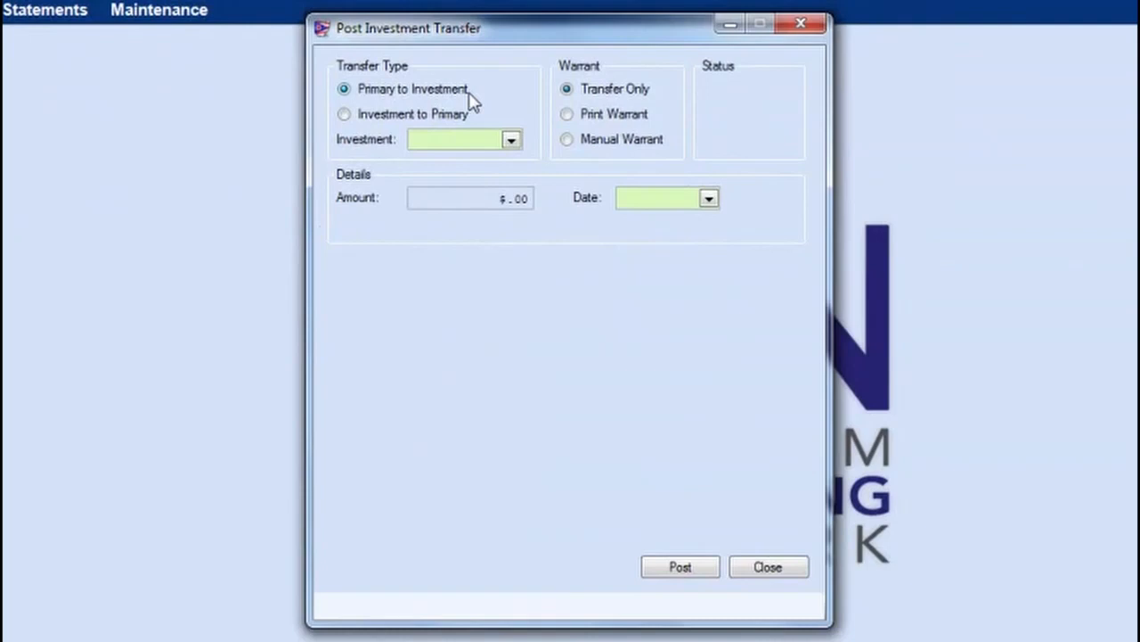
{"action": "left_click", "coordinate": [512, 140]}
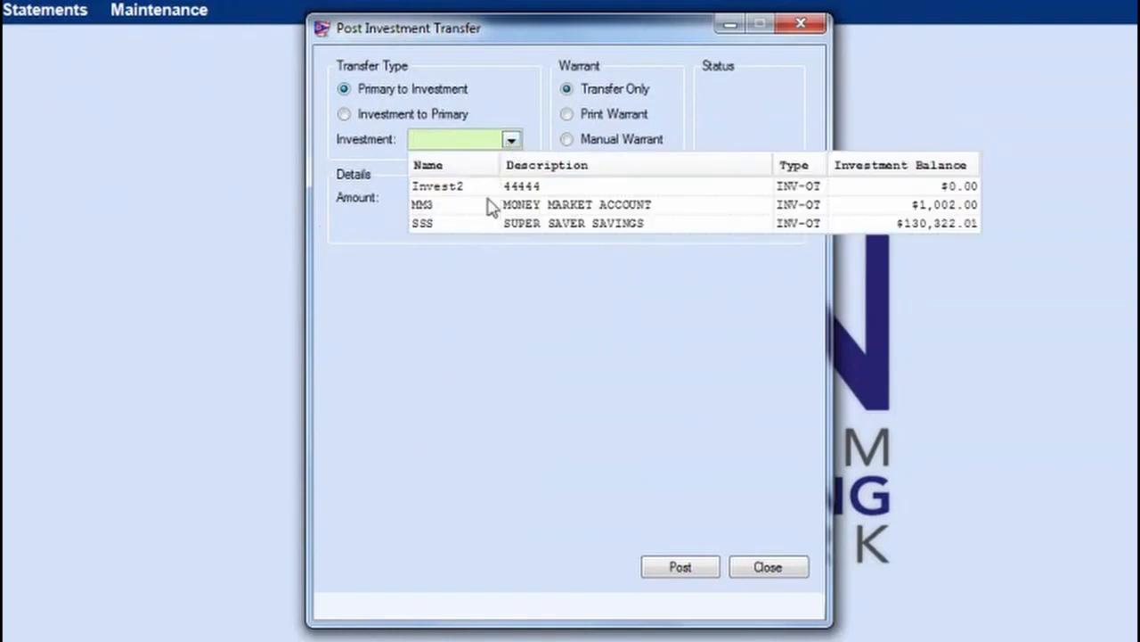
{"action": "left_click", "coordinate": [458, 211]}
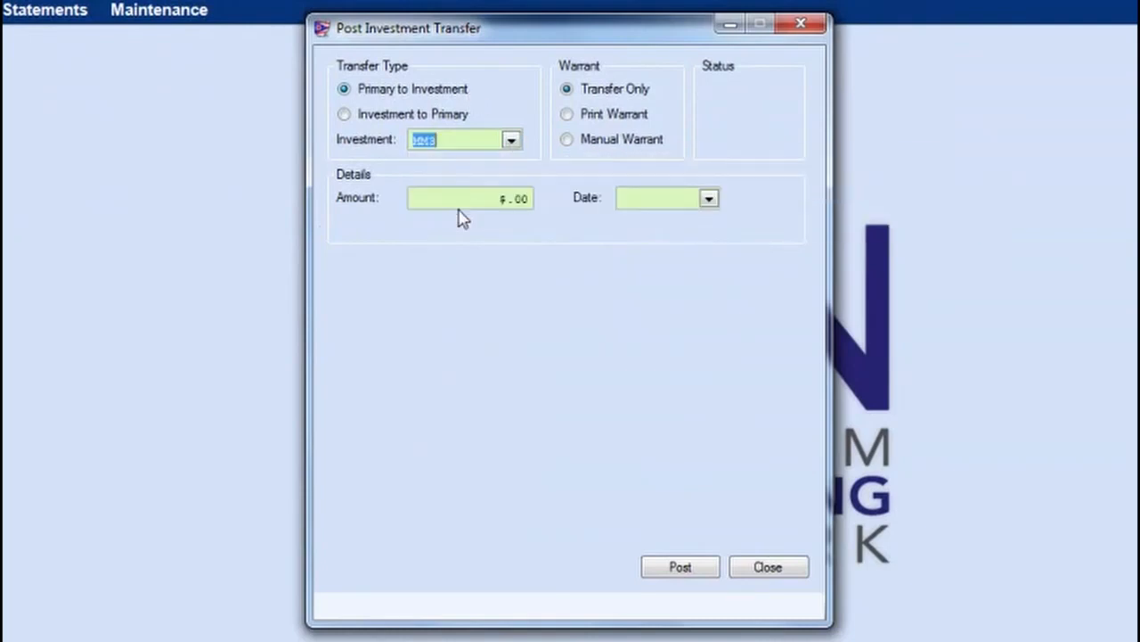
{"action": "left_click", "coordinate": [566, 140]}
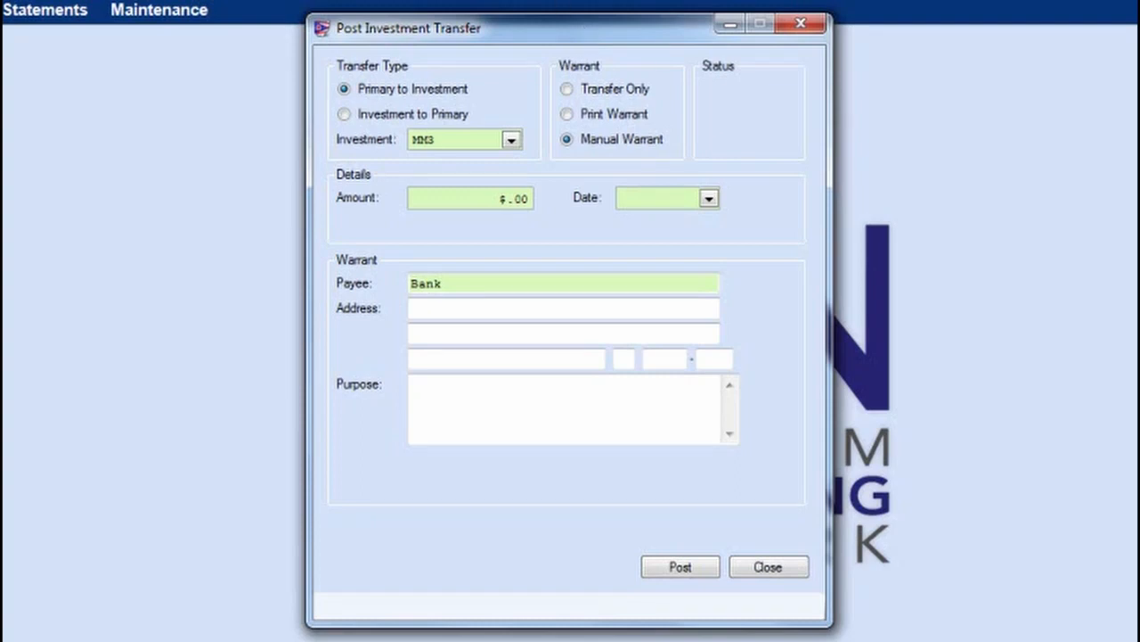
- Set the amount of the manual-warrant transfer to $1.00 and its date to 04/25/2013
{"action": "left_click", "coordinate": [491, 208]}
{"action": "type", "text": "1."}
{"action": "left_click", "coordinate": [710, 199]}
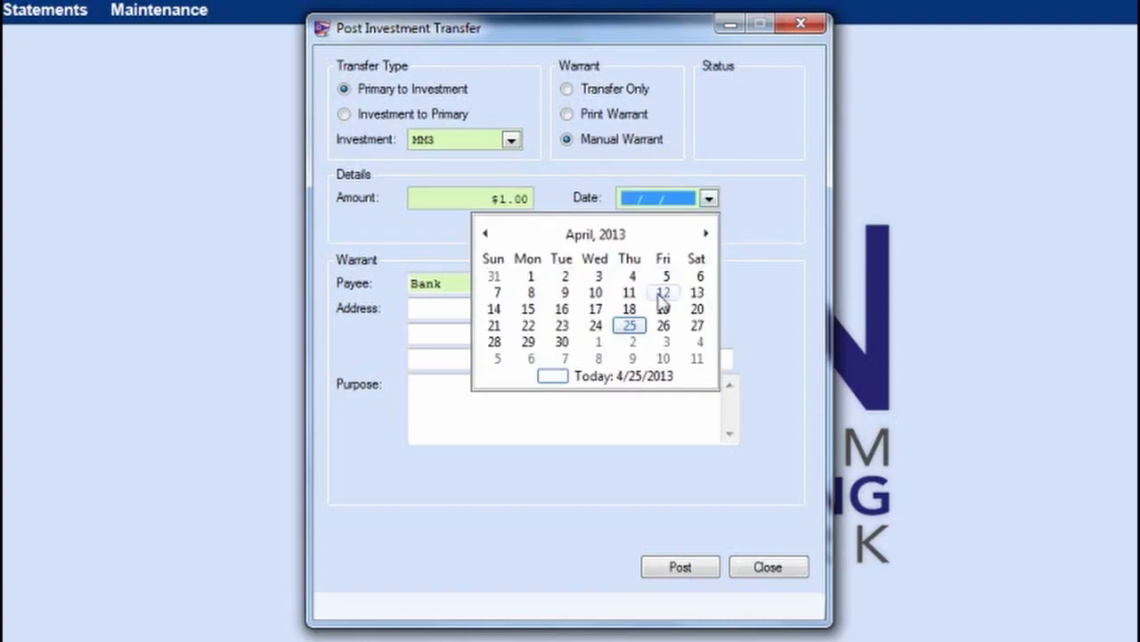
{"action": "left_click", "coordinate": [630, 326]}
- Enter "Forgot to post interest" as the manual warrant's purpose and keep the unposted transfer form open
{"action": "left_click", "coordinate": [552, 393]}
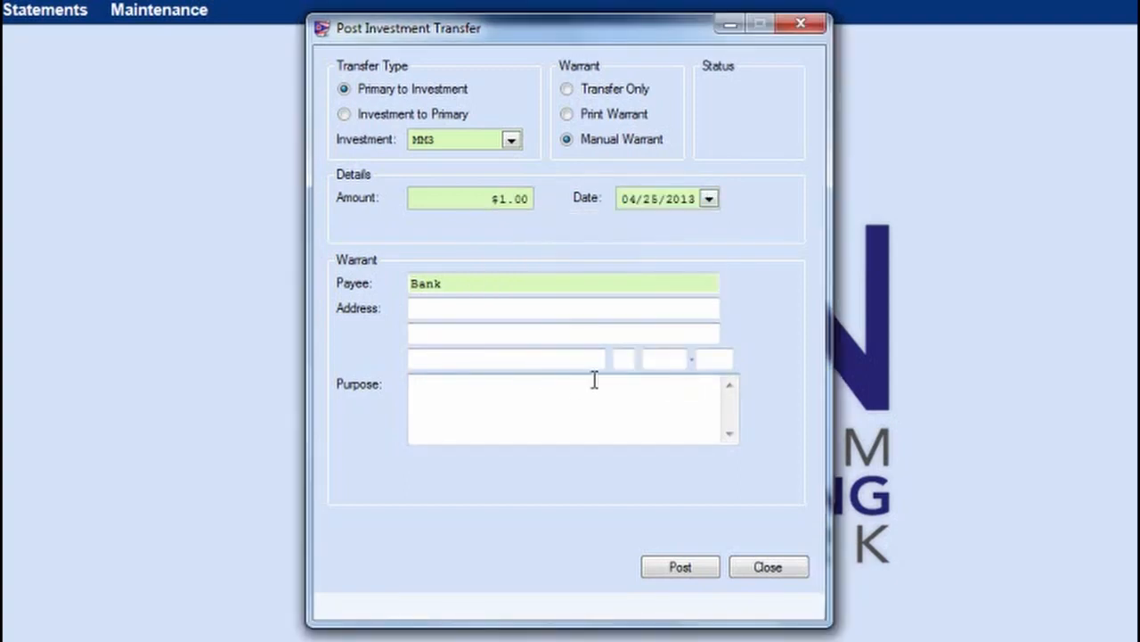
{"action": "type", "text": "Forgot to post interest"}
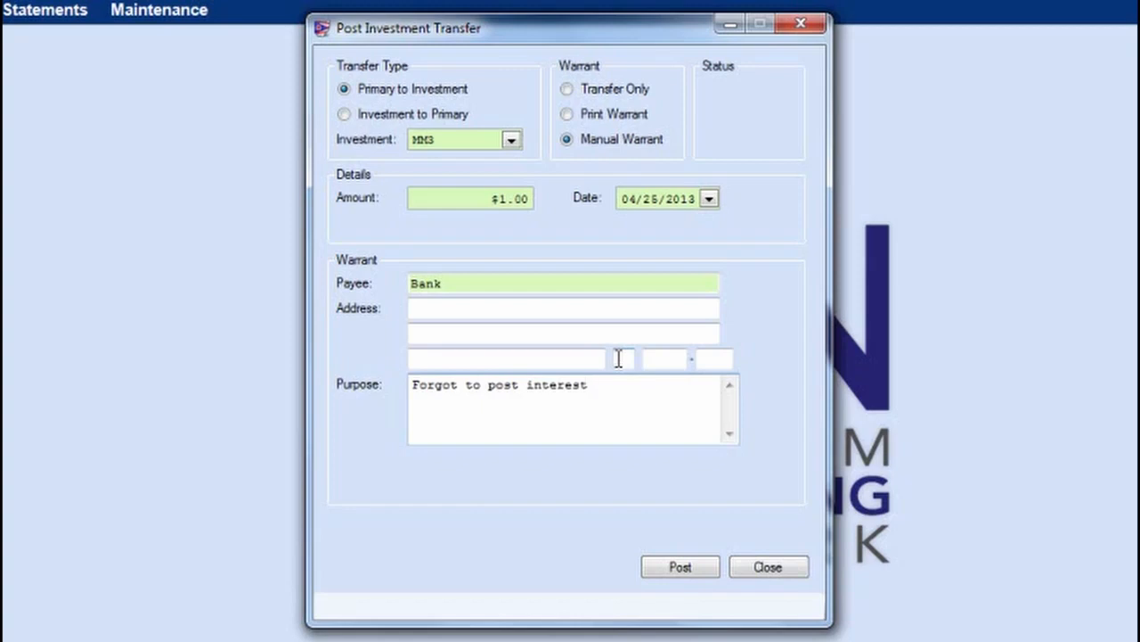
{"action": "left_click", "coordinate": [748, 567]}
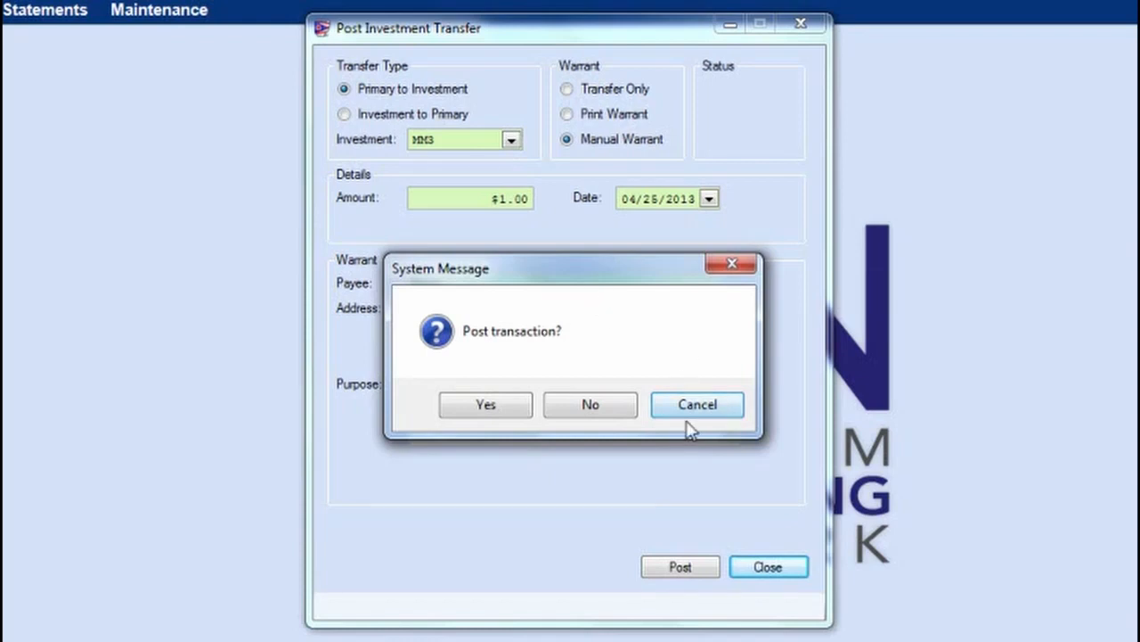
{"action": "left_click", "coordinate": [695, 406]}
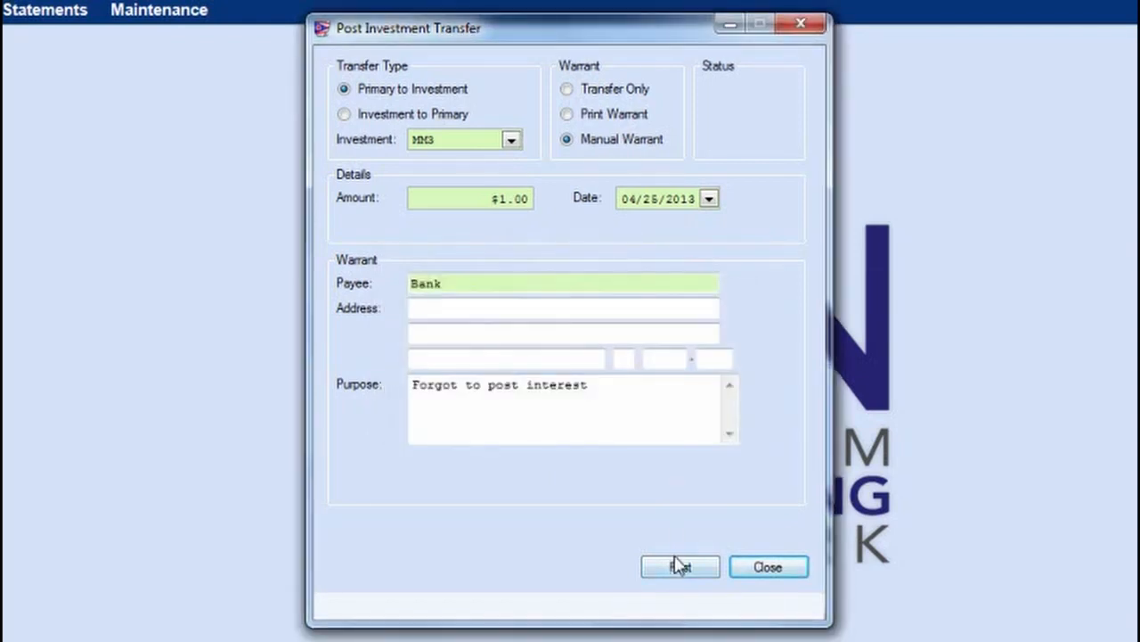
- Post the manual-warrant transfer to MM3, accepting the proposed next warrant number
{"action": "left_click", "coordinate": [680, 565]}
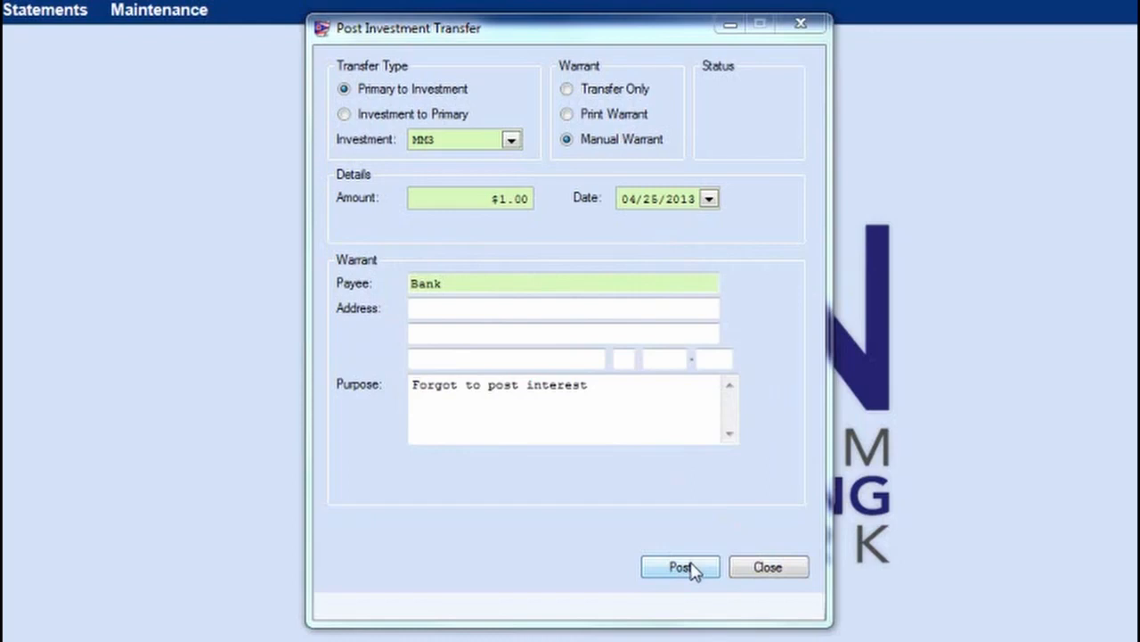
{"action": "left_click", "coordinate": [693, 570]}
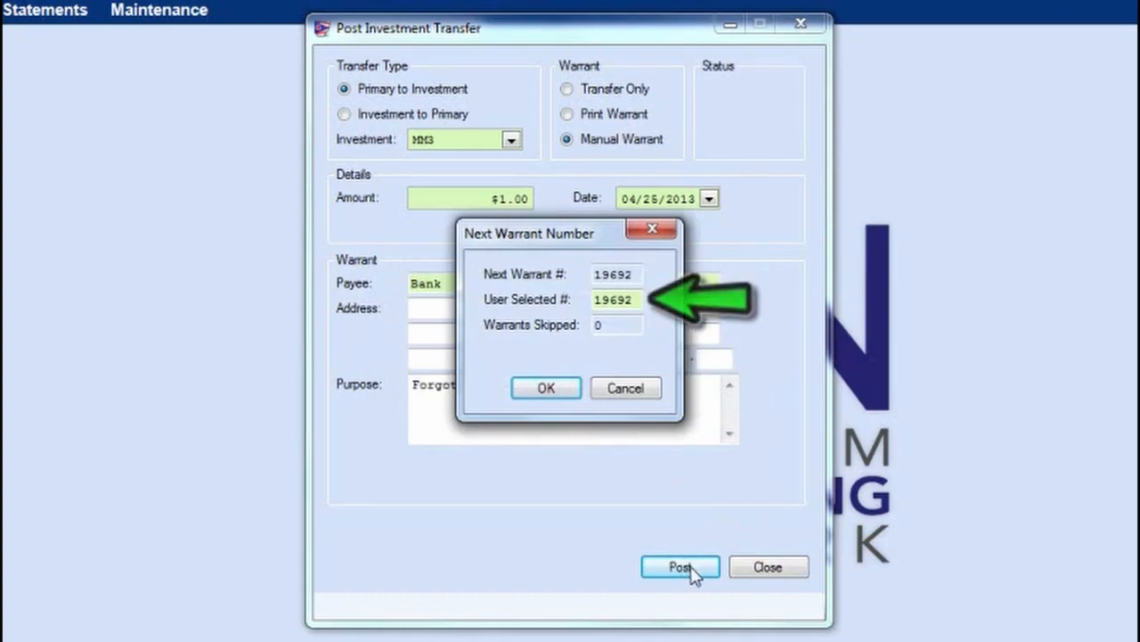
{"action": "left_click", "coordinate": [546, 390]}
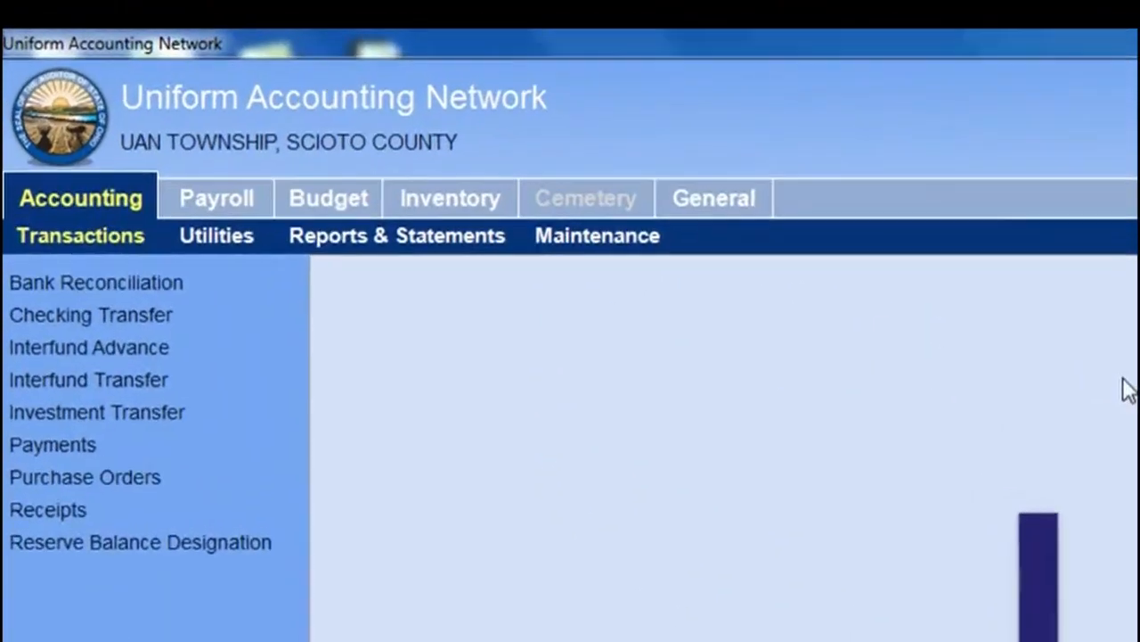
- Start a new investment transfer of type Investment to Primary and choose MM3 as the investment
{"action": "left_click", "coordinate": [33, 119]}
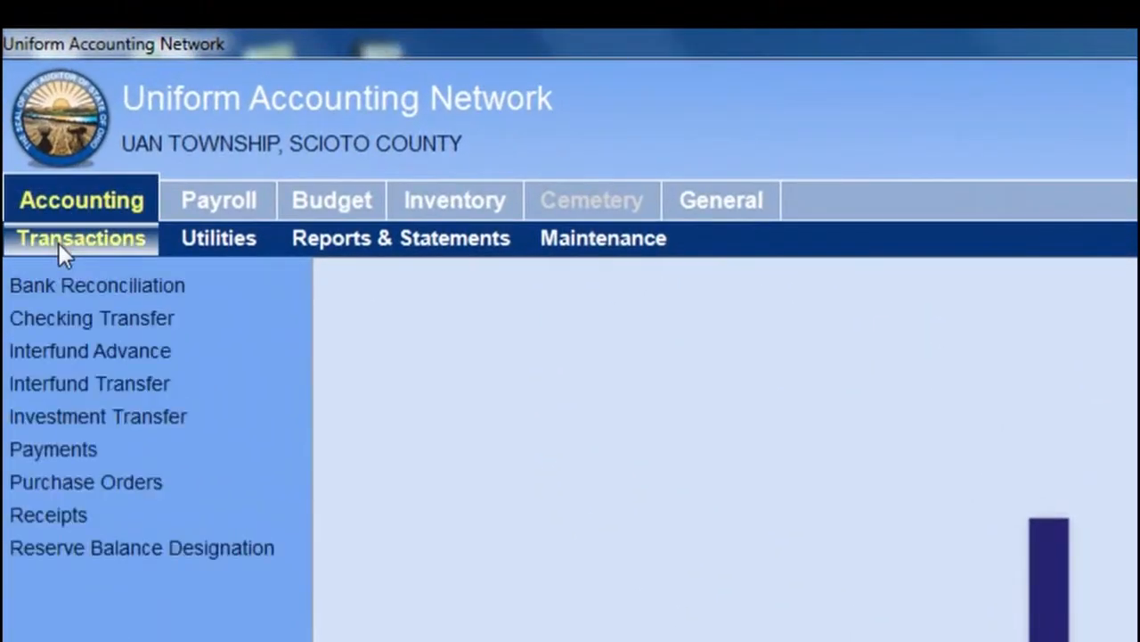
{"action": "left_click", "coordinate": [112, 423]}
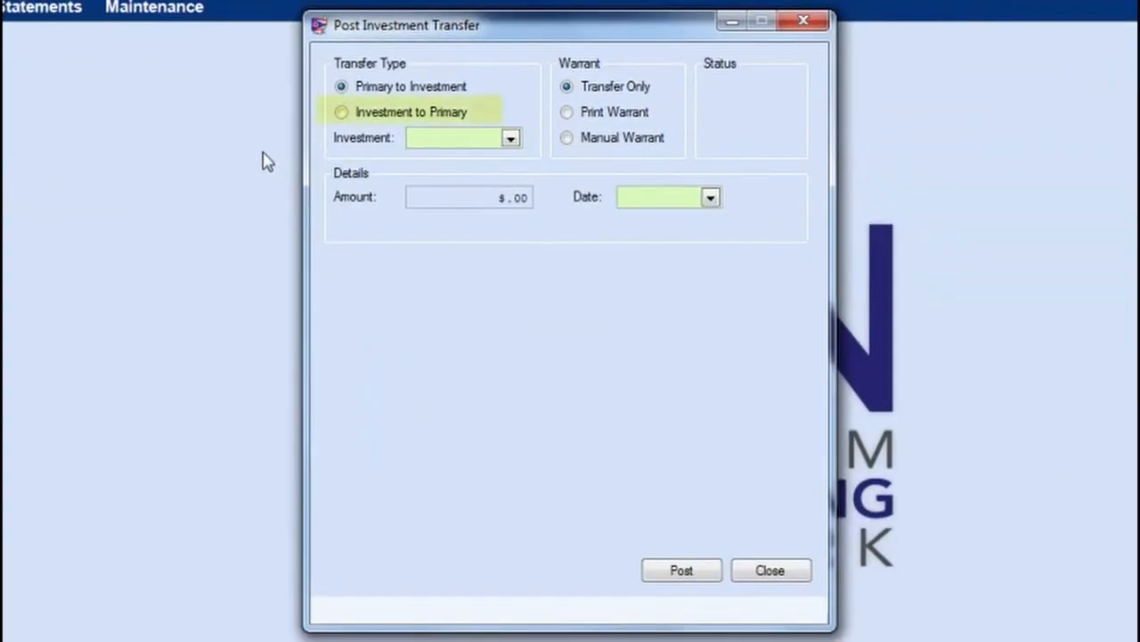
{"action": "left_click", "coordinate": [342, 113]}
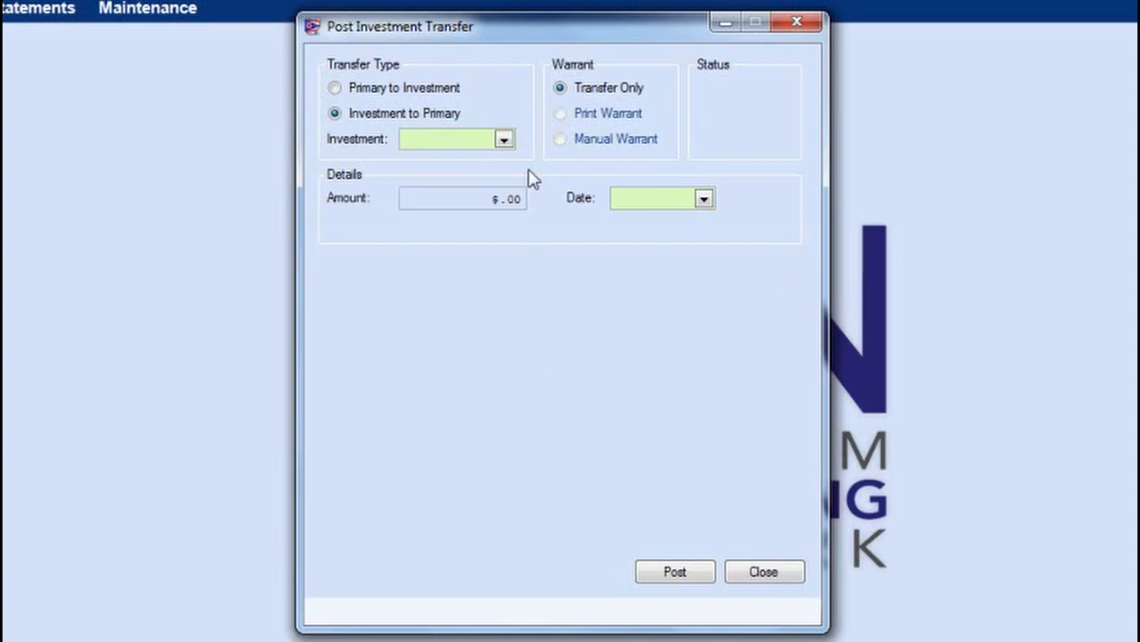
{"action": "left_click", "coordinate": [504, 141]}
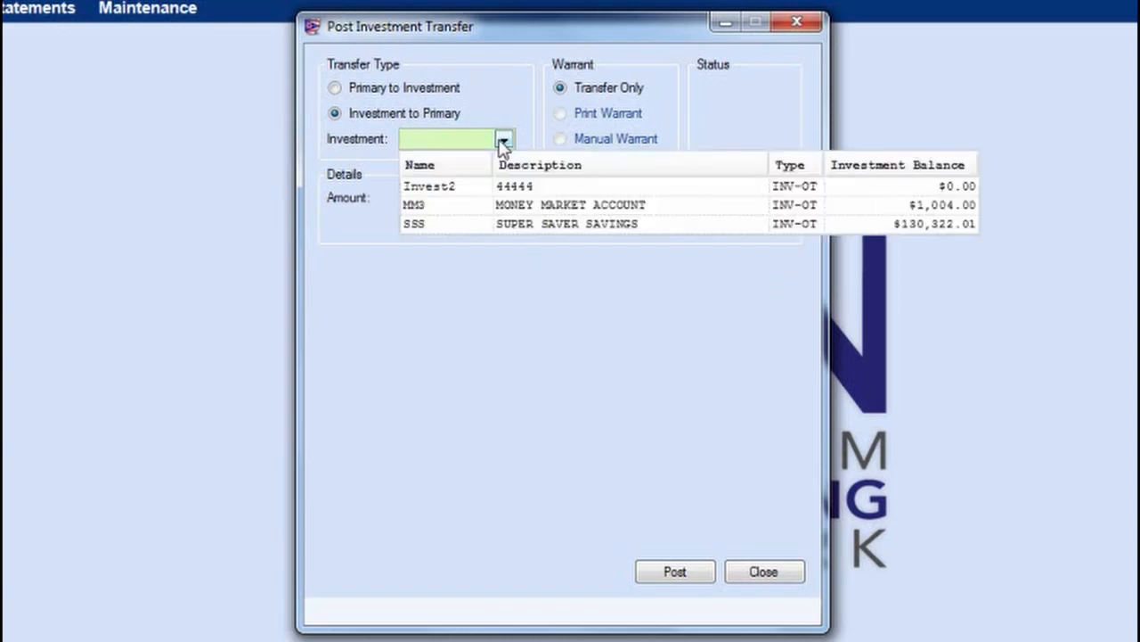
{"action": "left_click", "coordinate": [440, 205]}
- Set the investment-to-primary transfer's amount to $1.00 and its date to 04/25/2013, keeping the form open
{"action": "left_click", "coordinate": [478, 203]}
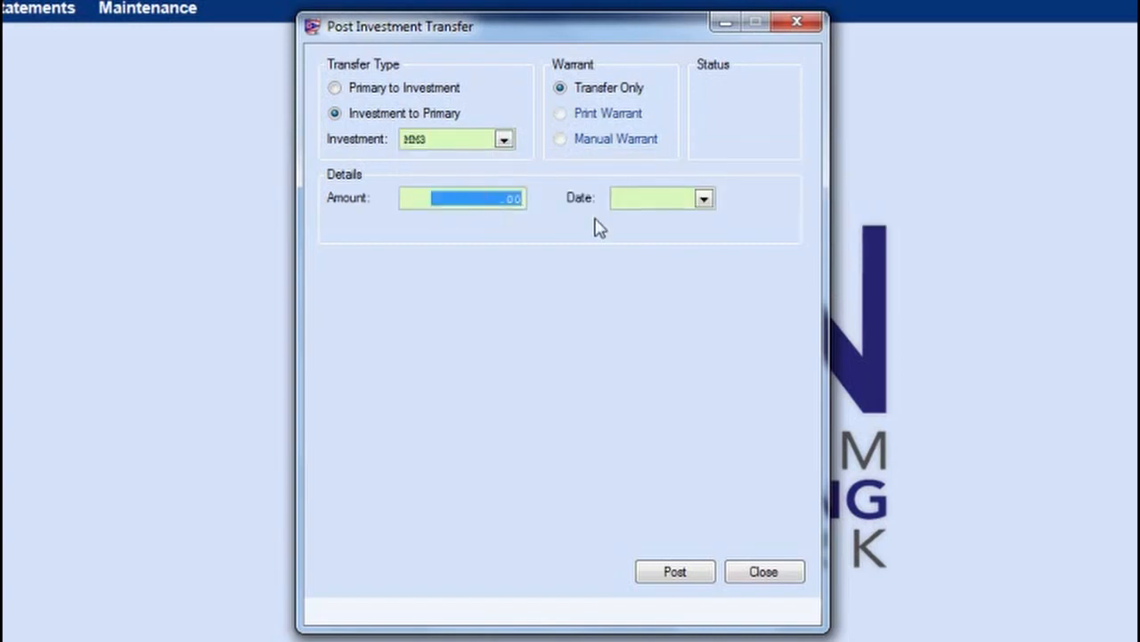
{"action": "type", "text": "1"}
{"action": "left_click", "coordinate": [703, 198]}
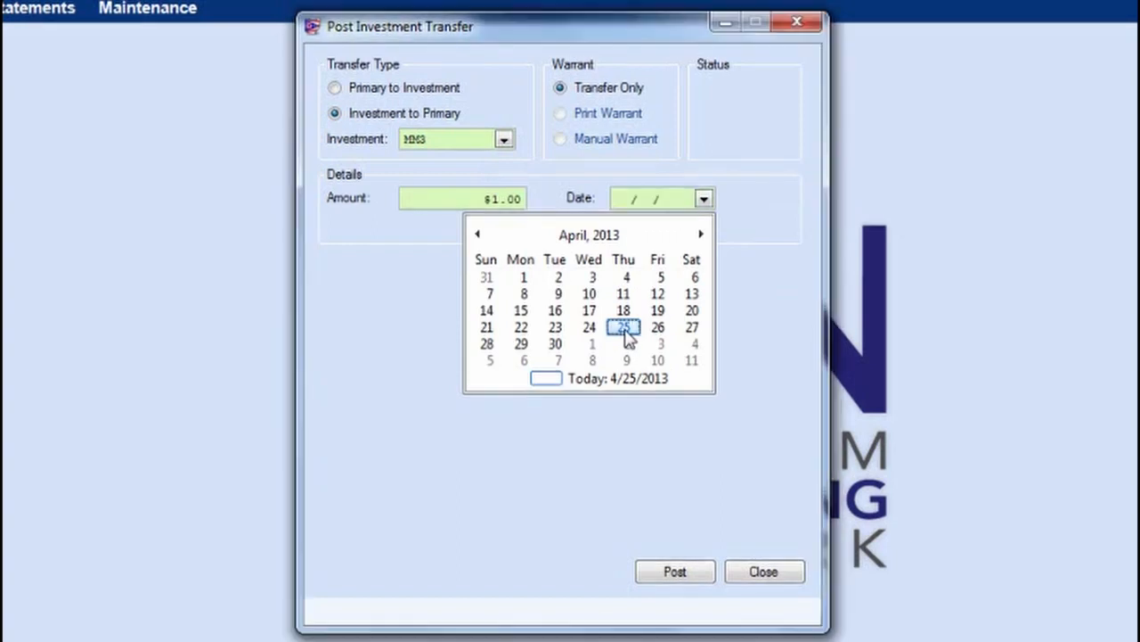
{"action": "left_click", "coordinate": [624, 328]}
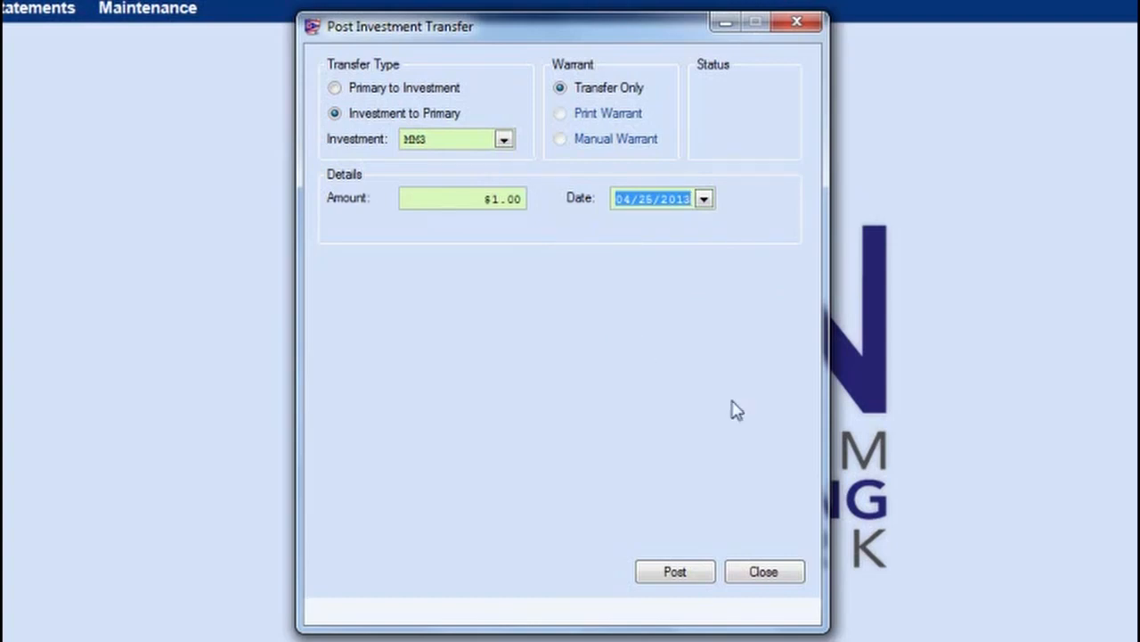
{"action": "left_click", "coordinate": [762, 573]}
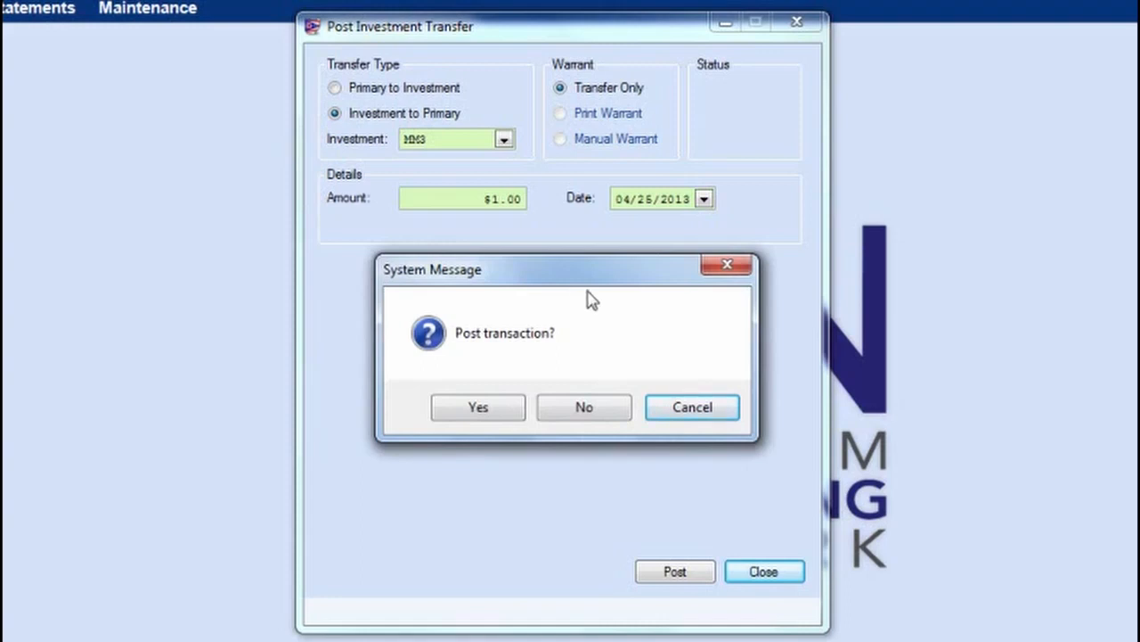
{"action": "left_click", "coordinate": [698, 411]}
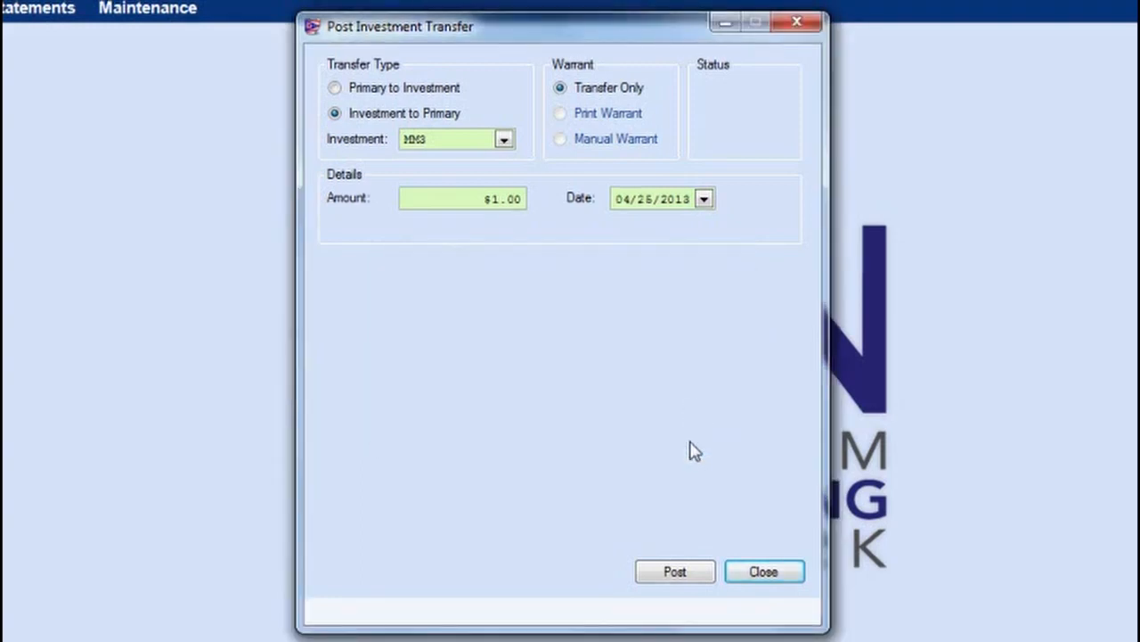
- Post the transfer from MM3 to the primary account and close the form without printing the investment transfer report
{"action": "left_click", "coordinate": [674, 573]}
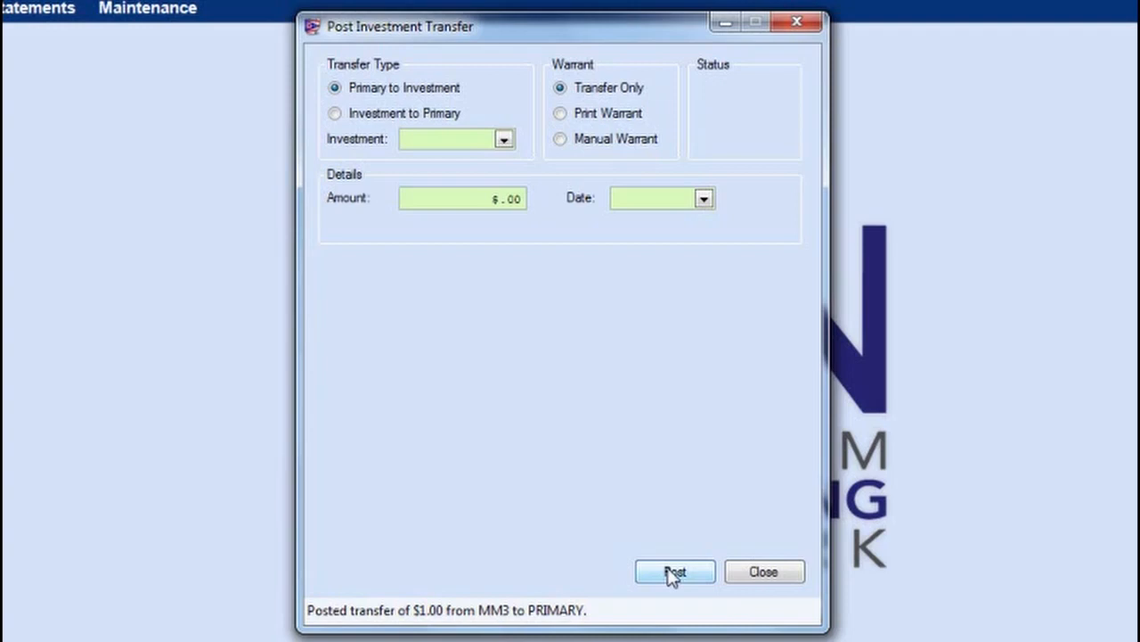
{"action": "left_click", "coordinate": [753, 575]}
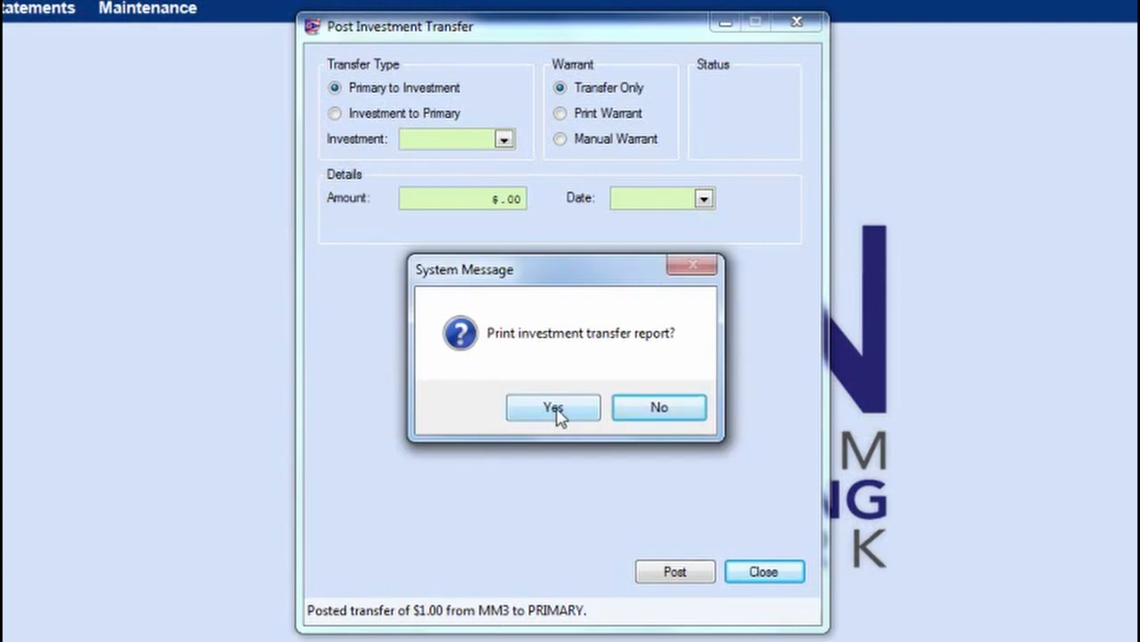
{"action": "left_click", "coordinate": [660, 407]}
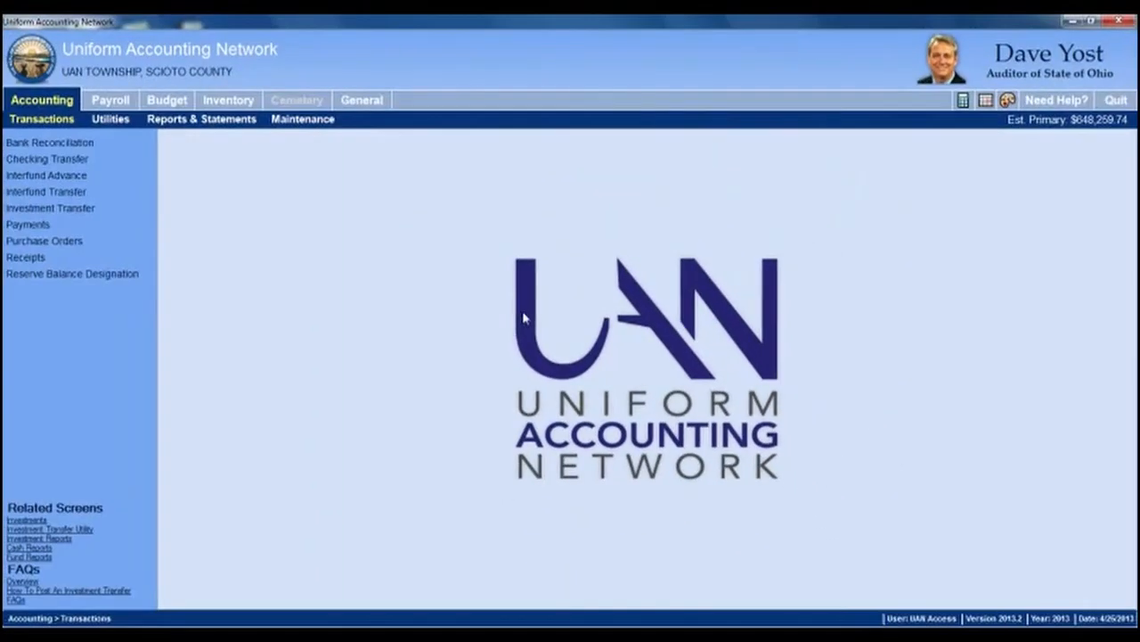